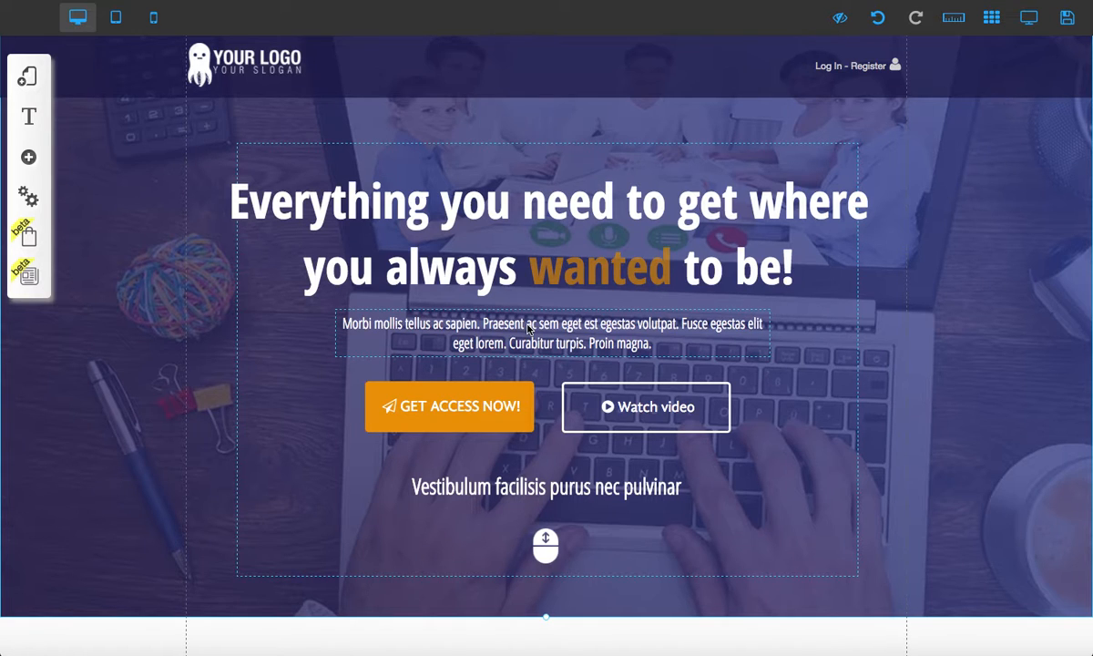
# Examine the page header's login and register menu and its link options for the action after login.
pyautogui.scroll(-2, 460, 357)
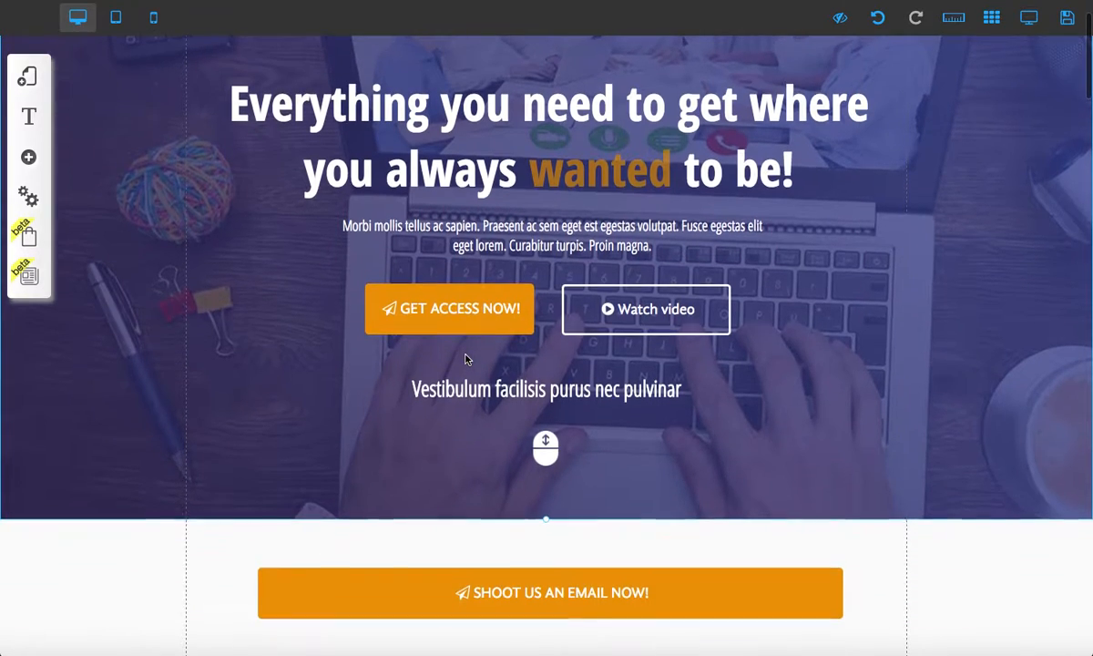
pyautogui.scroll(2, 449, 354)
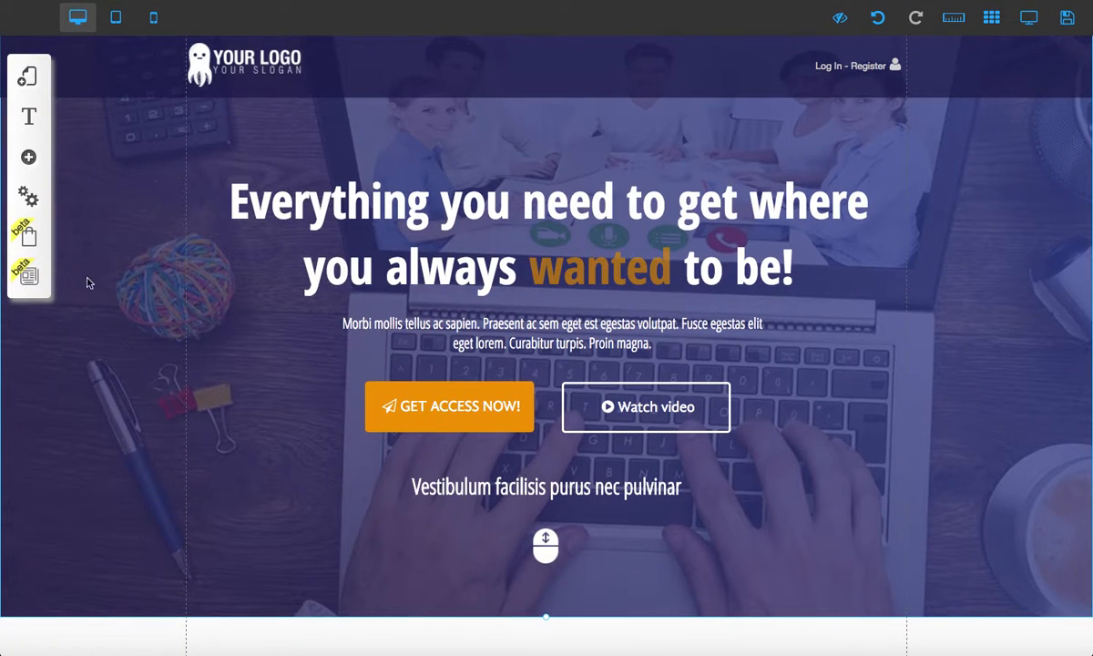
pyautogui.click(848, 68)
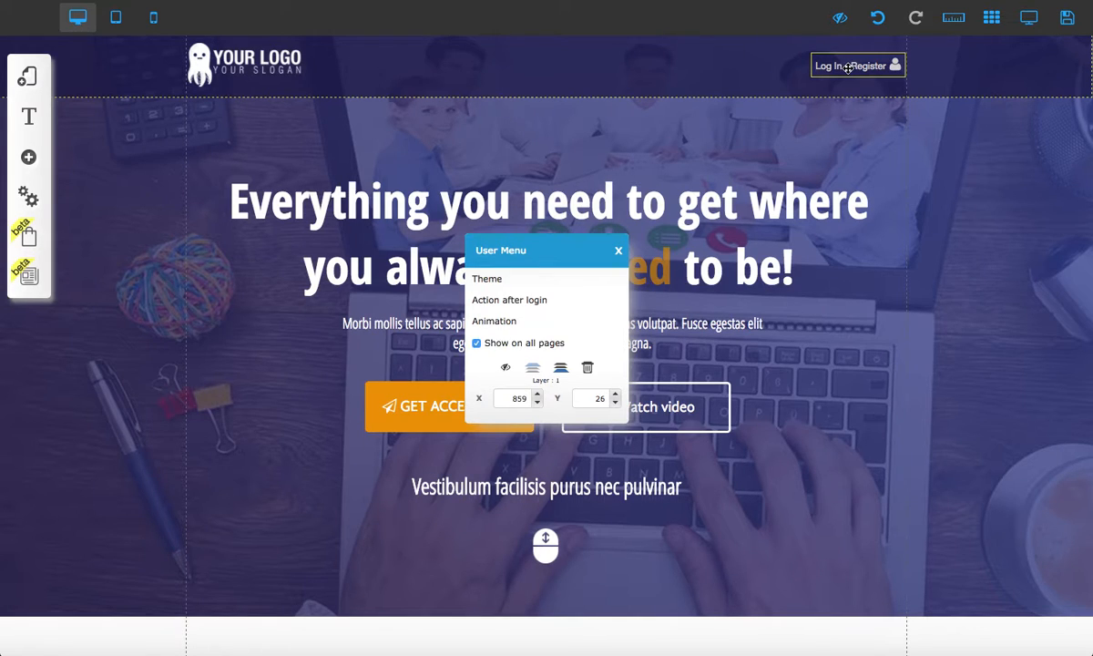
pyautogui.click(524, 303)
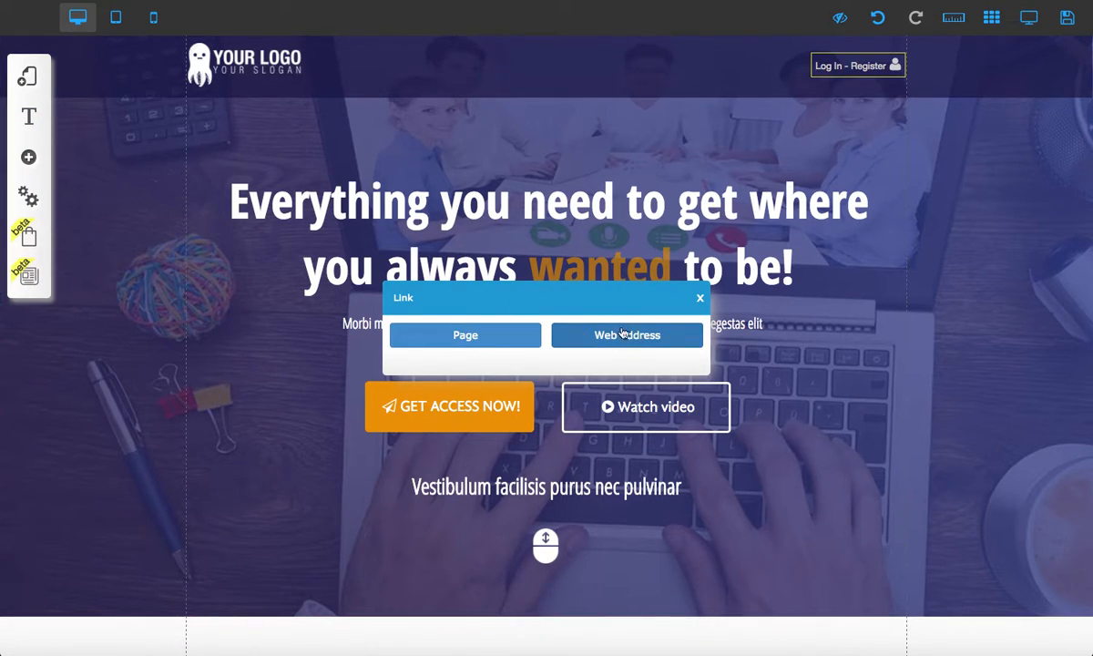
pyautogui.click(700, 299)
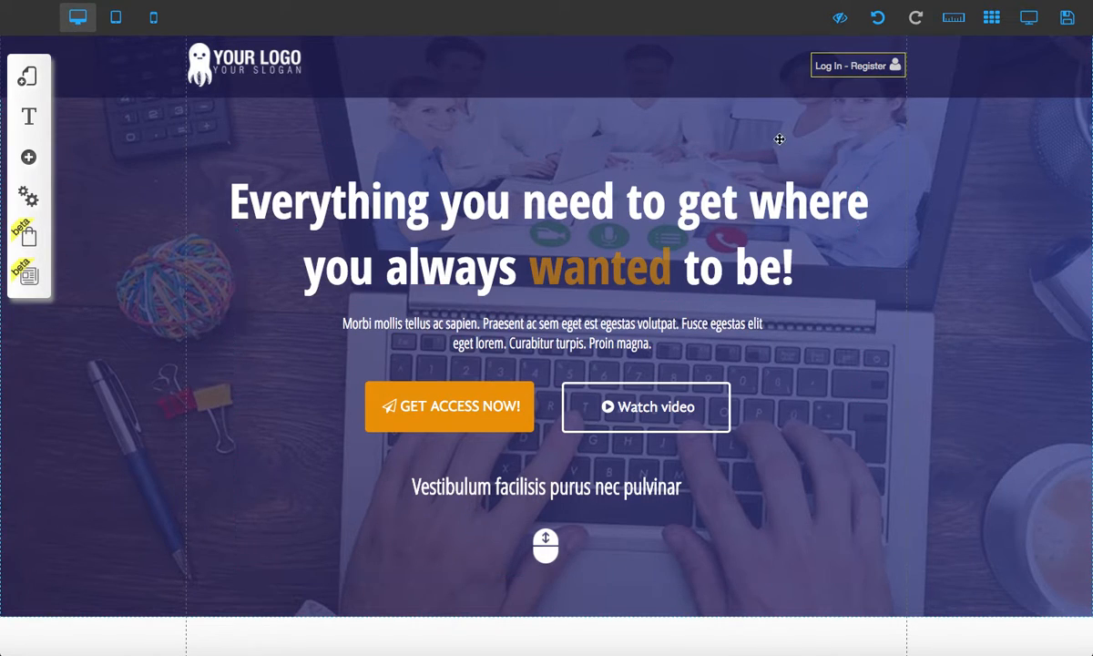
# Look through the login and register button designs available in the element library.
pyautogui.click(29, 155)
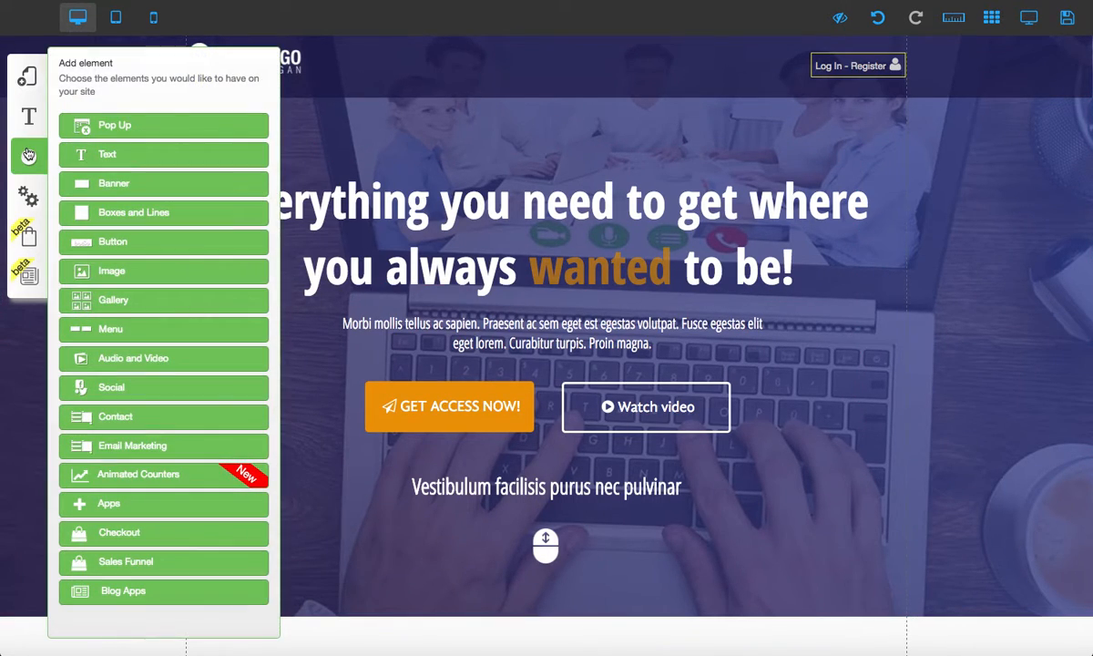
pyautogui.click(183, 242)
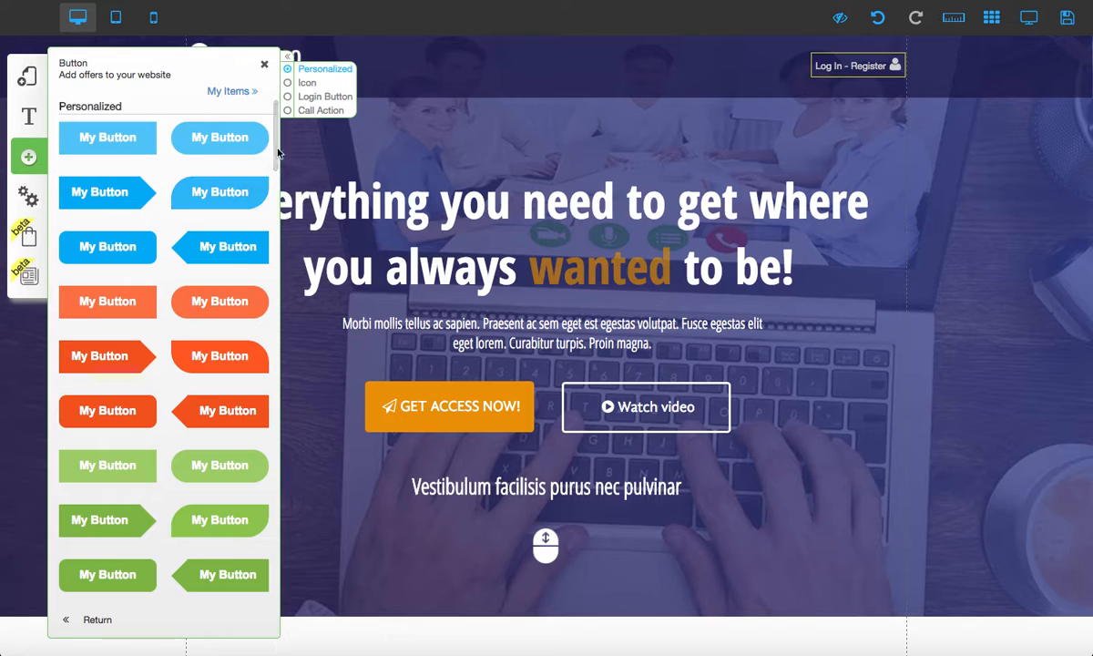
pyautogui.click(315, 96)
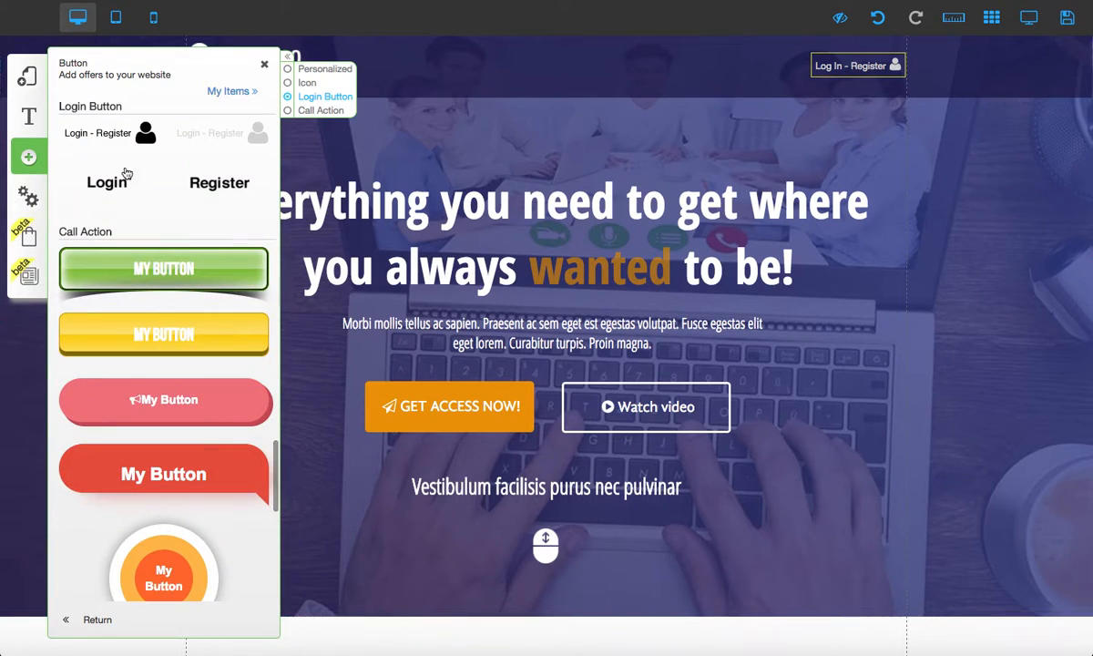
pyautogui.scroll(1, 173, 132)
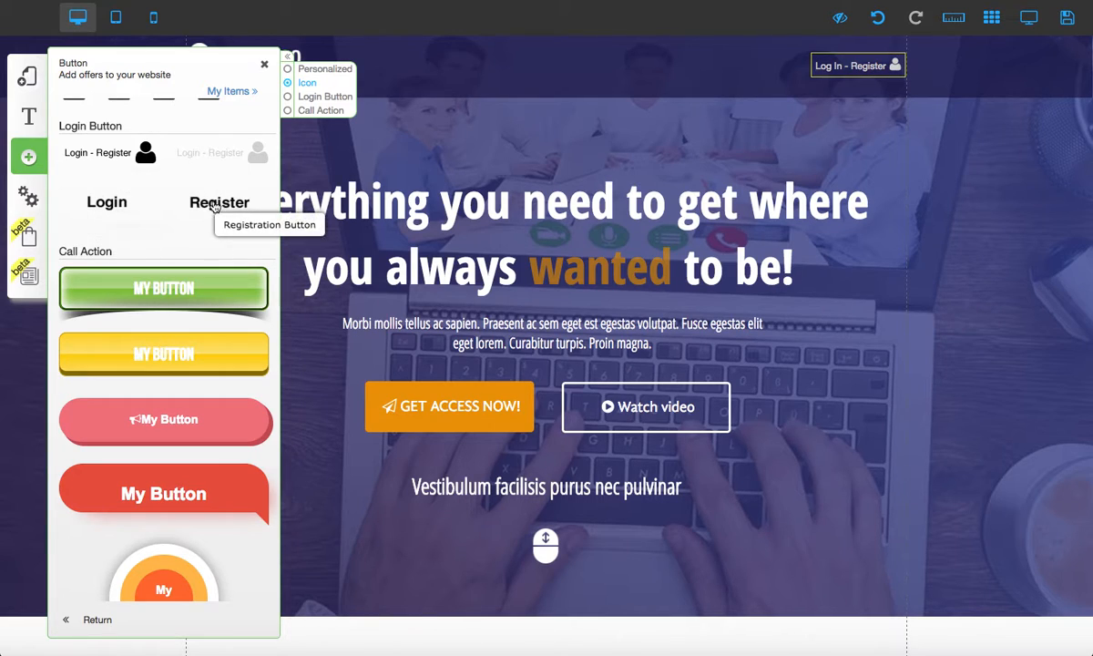
pyautogui.click(263, 69)
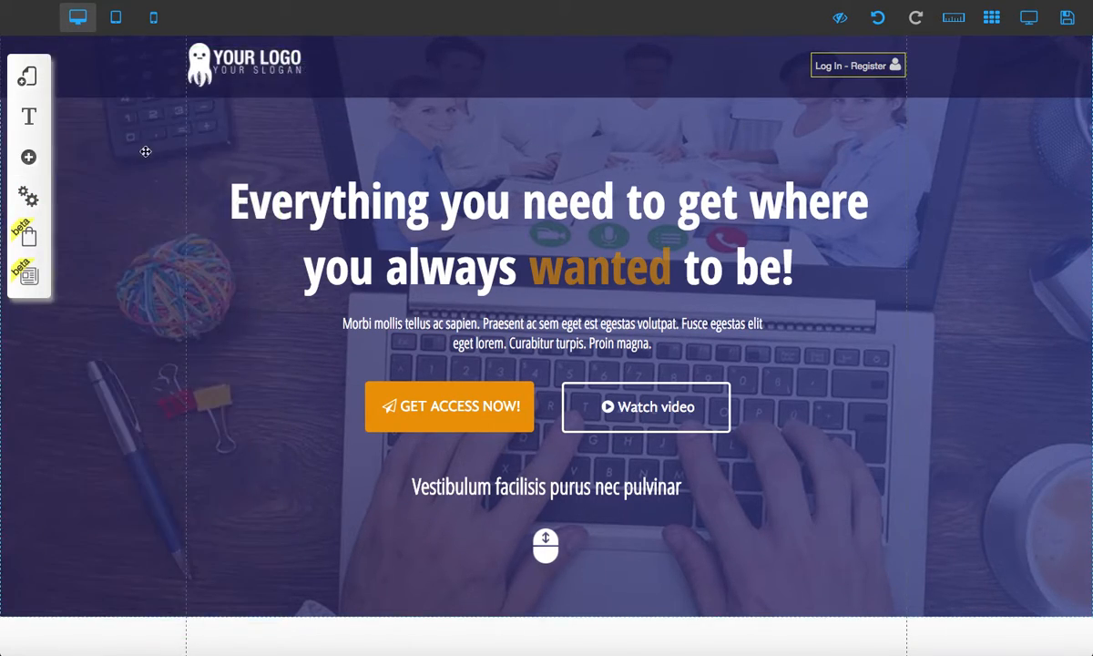
# Add a restricted area to the site and name it "Your Membership Area".
pyautogui.click(37, 202)
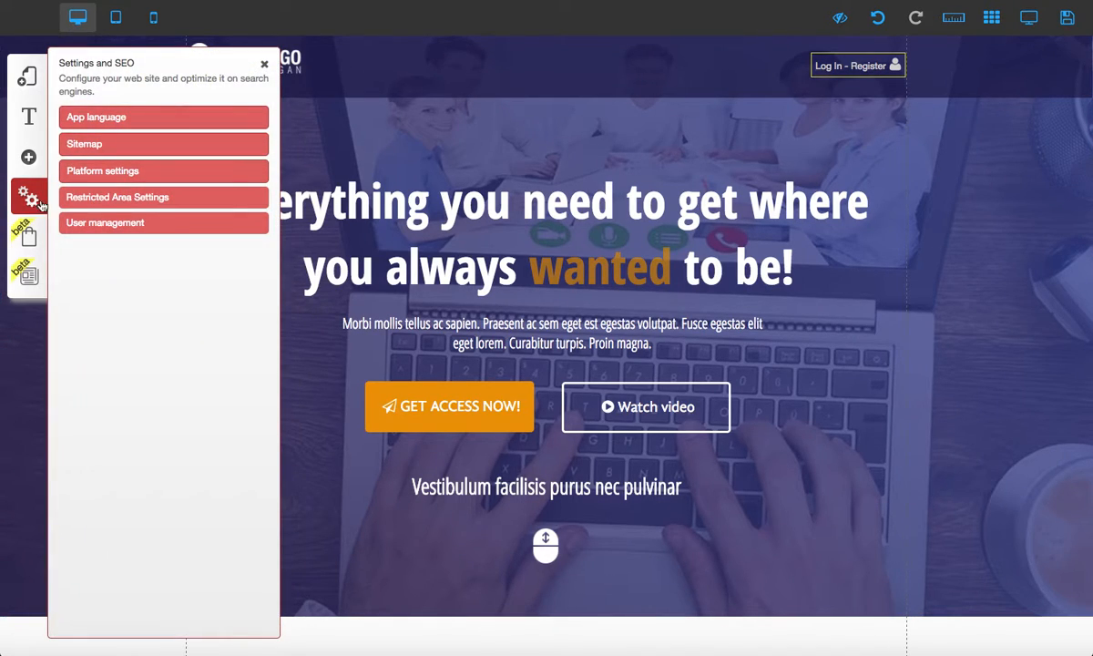
pyautogui.click(122, 202)
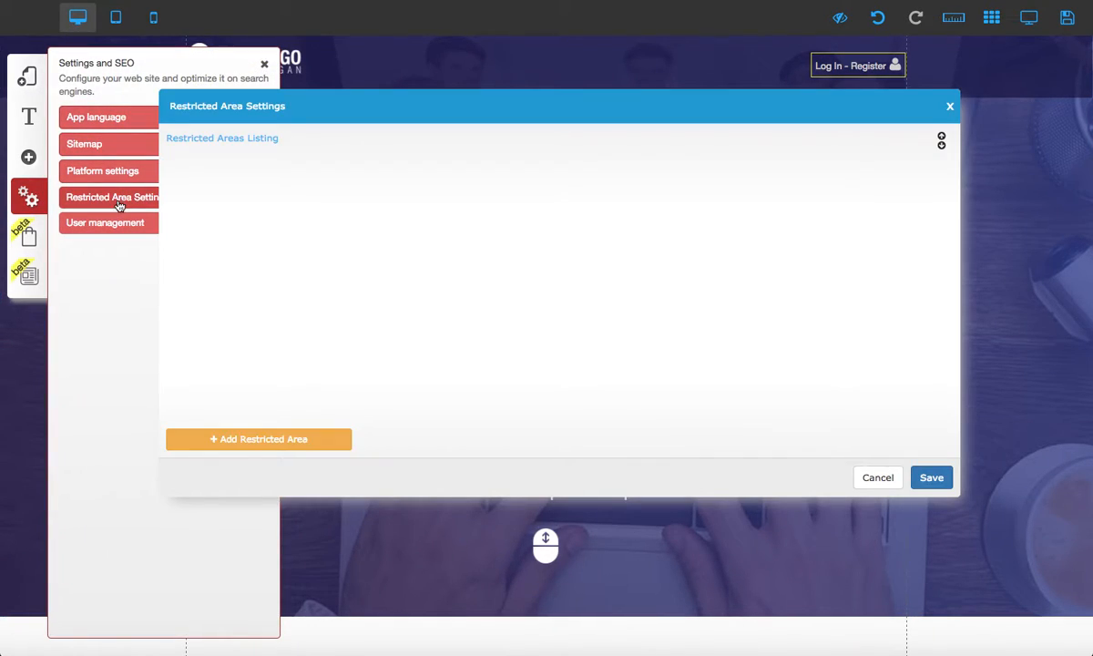
pyautogui.click(277, 445)
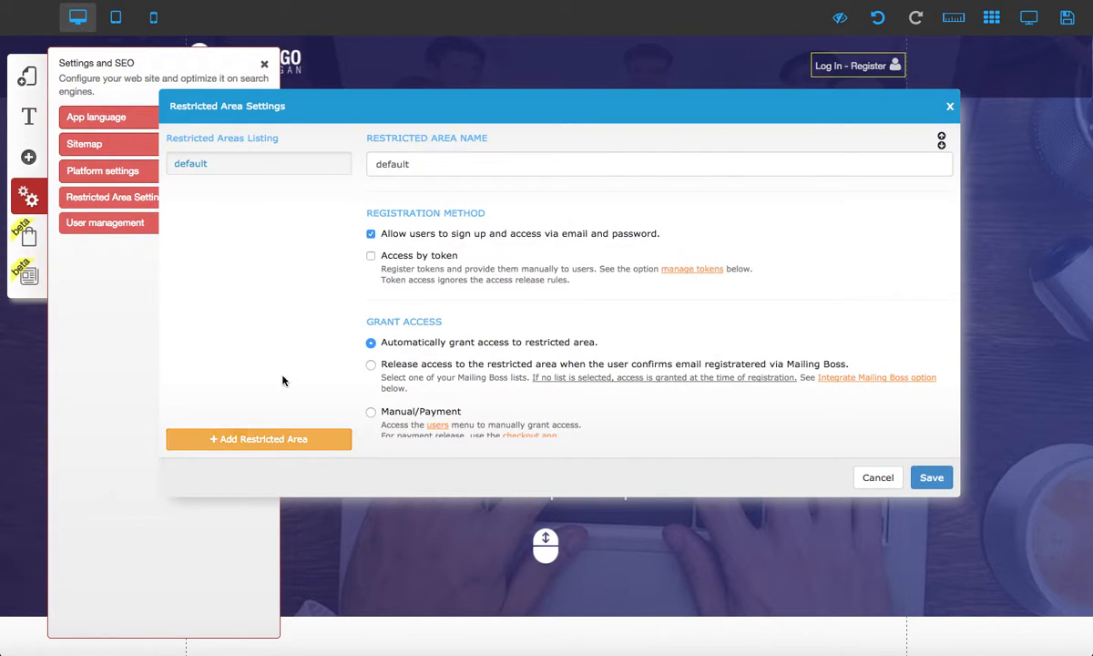
pyautogui.click(420, 164)
pyautogui.doubleClick(420, 164)
pyautogui.press('BackSpace')
pyautogui.write('Your Membership Area')
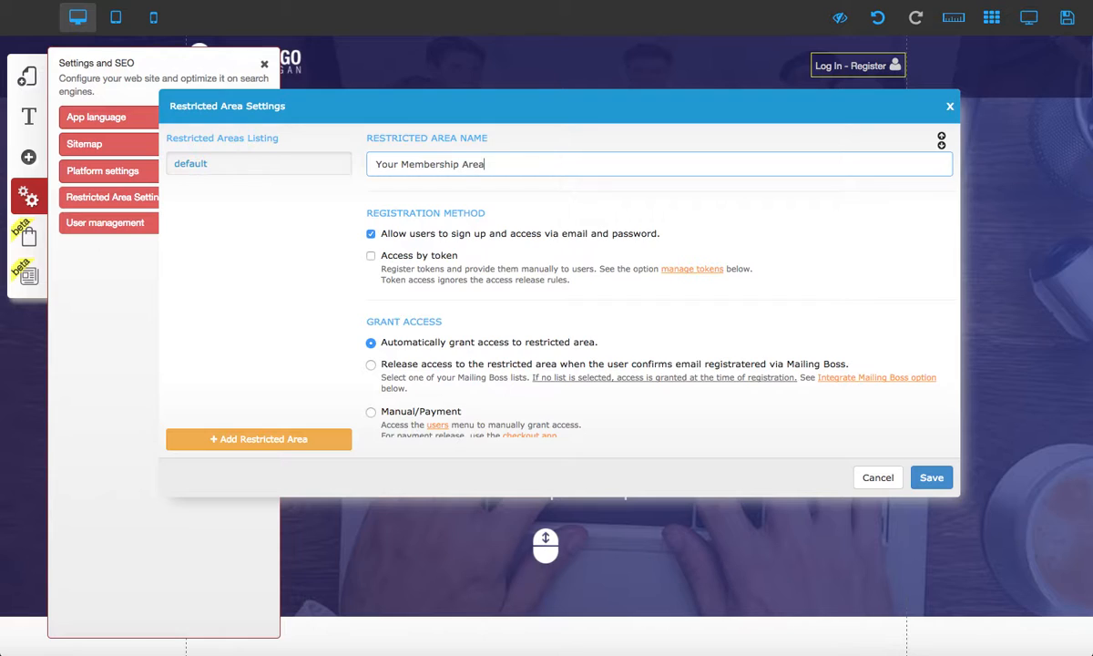
pyautogui.press('Return')
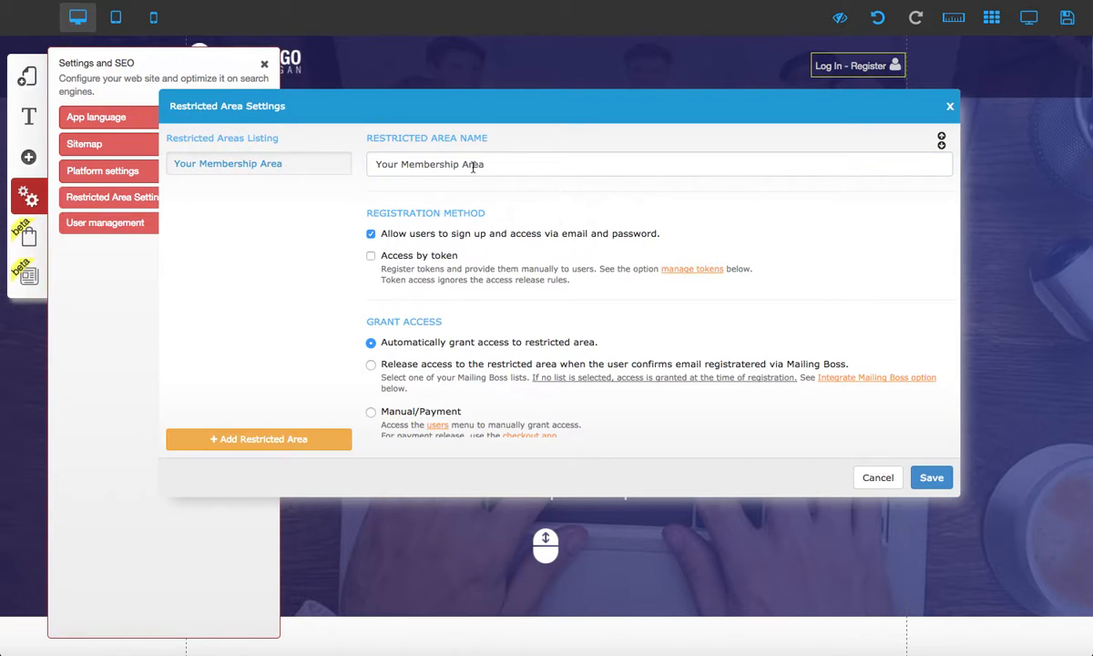
# Enable access by token as the registration method and disable sign-up via email and password.
pyautogui.scroll(-2, 467, 223)
pyautogui.scroll(2, 466, 223)
pyautogui.scroll(-1, 400, 241)
pyautogui.scroll(1, 460, 264)
pyautogui.click(371, 255)
pyautogui.click(370, 233)
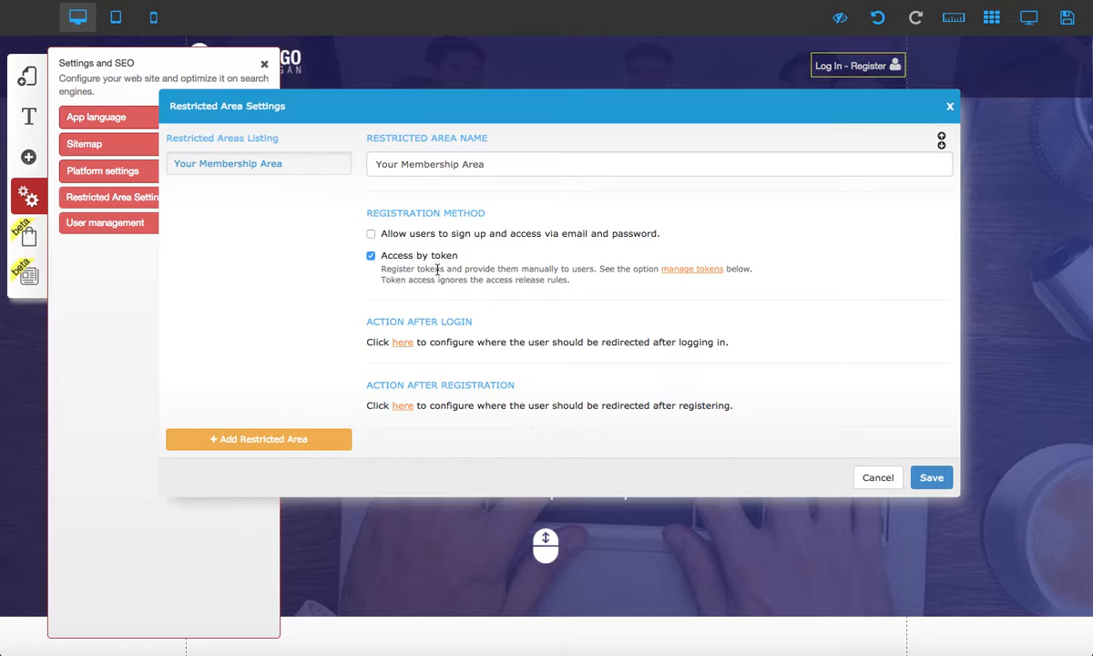
pyautogui.scroll(-3, 550, 471)
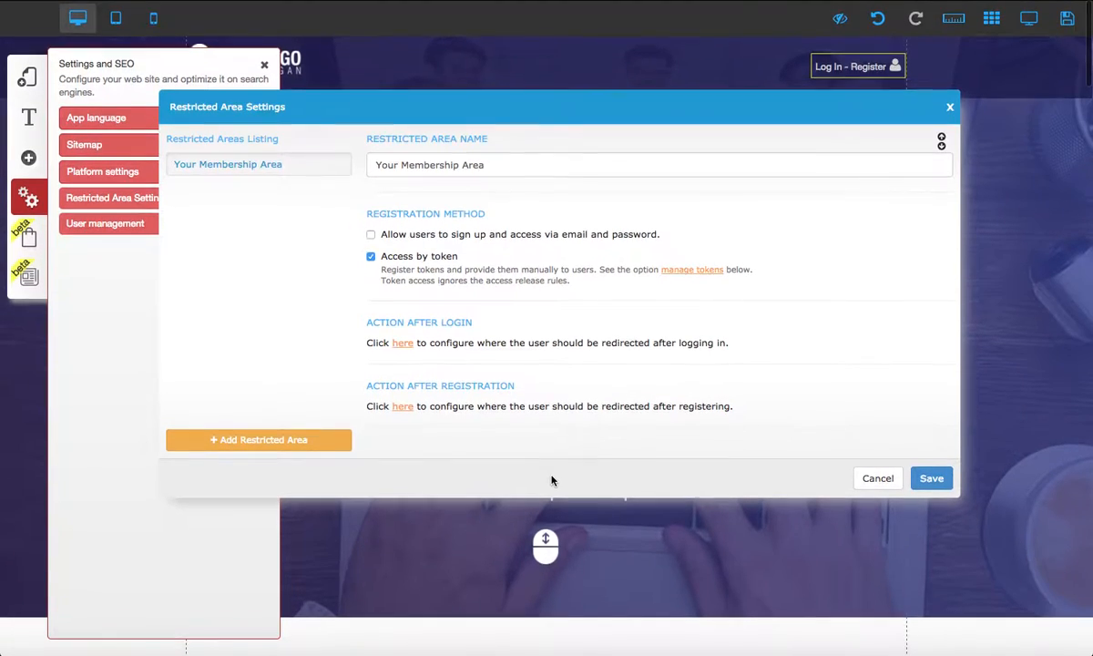
pyautogui.scroll(2, 550, 471)
pyautogui.moveTo(525, 115); pyautogui.dragTo(528, 25)
pyautogui.scroll(-1, 503, 464)
pyautogui.scroll(2, 503, 464)
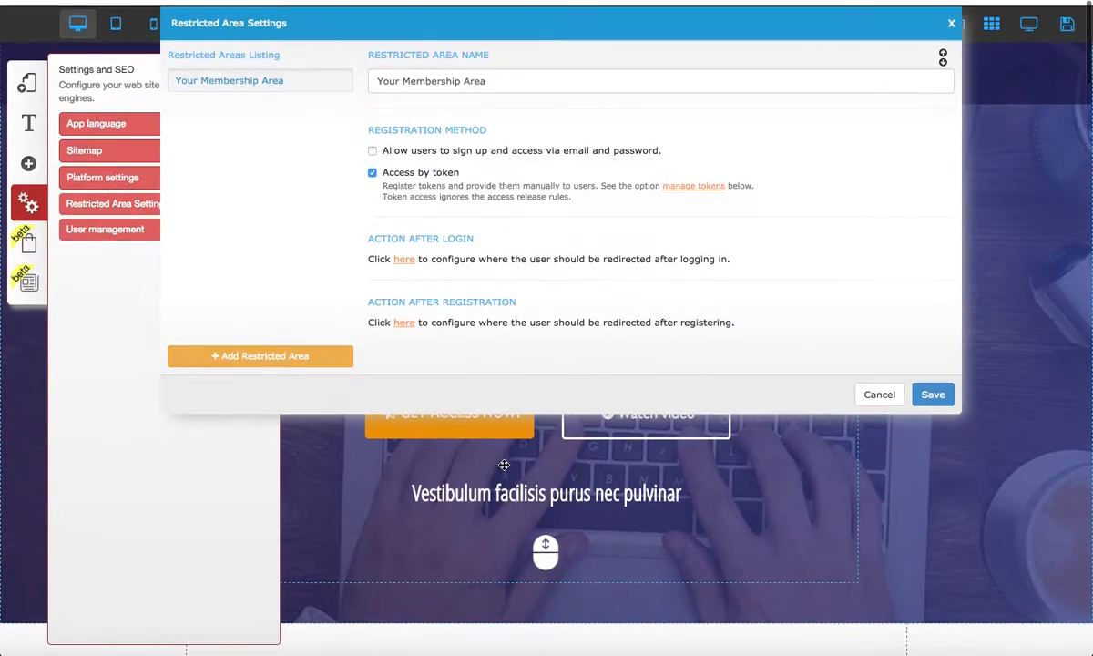
pyautogui.moveTo(511, 25); pyautogui.dragTo(989, 479)
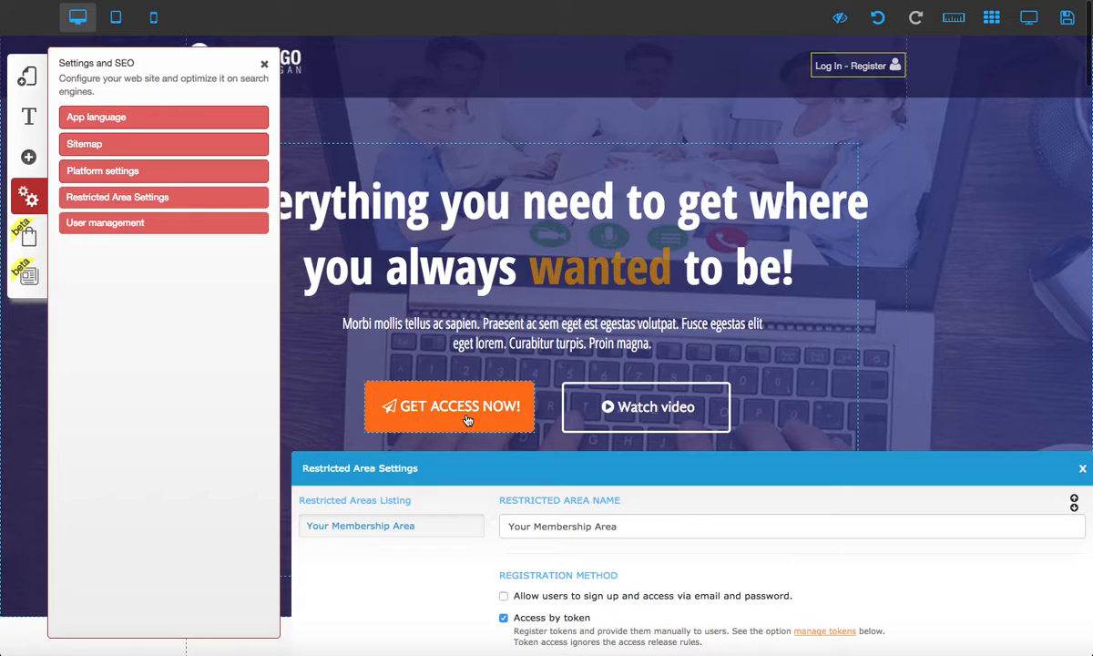
pyautogui.moveTo(597, 476); pyautogui.dragTo(518, 112)
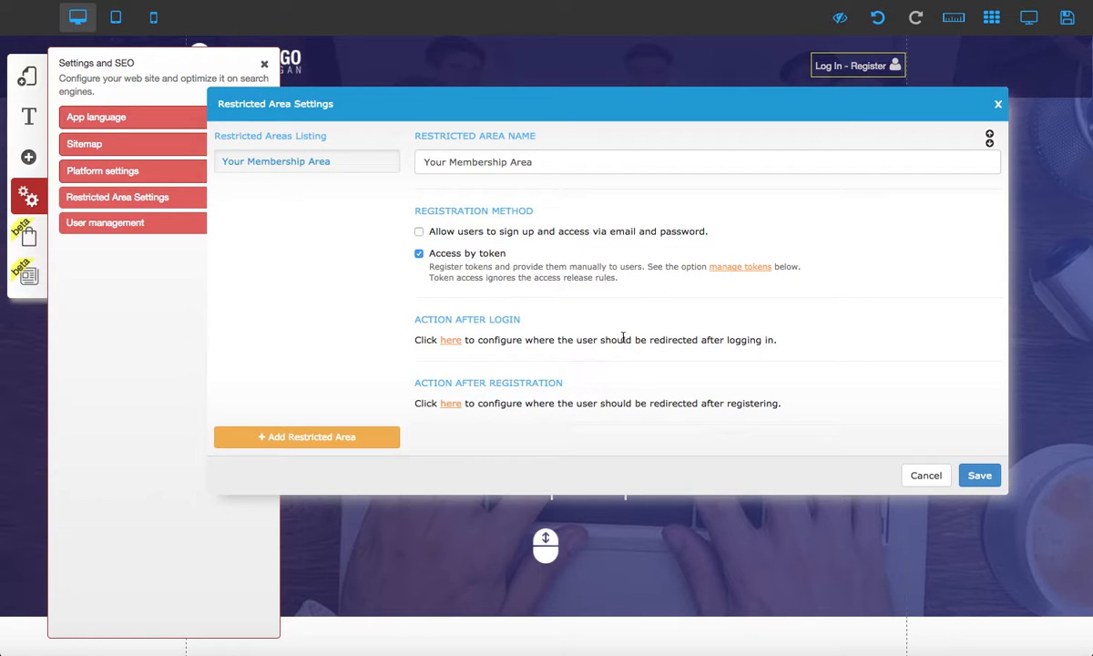
# Examine the token management section and the link options for the restricted area's action after login.
pyautogui.scroll(-2, 632, 352)
pyautogui.scroll(-1, 633, 351)
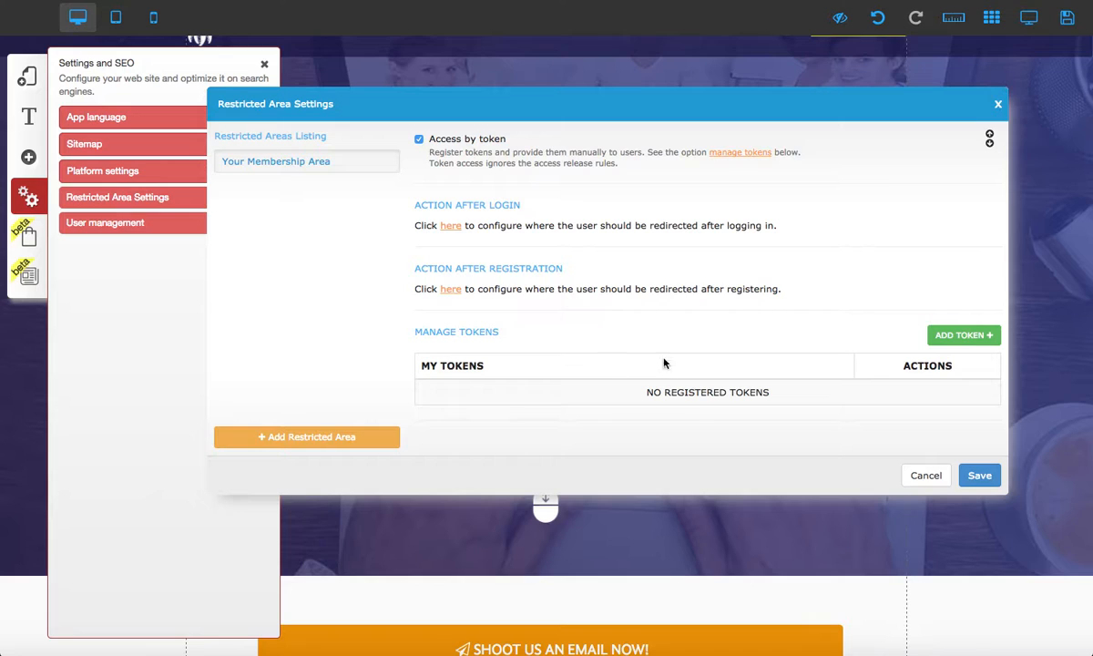
pyautogui.scroll(3, 600, 372)
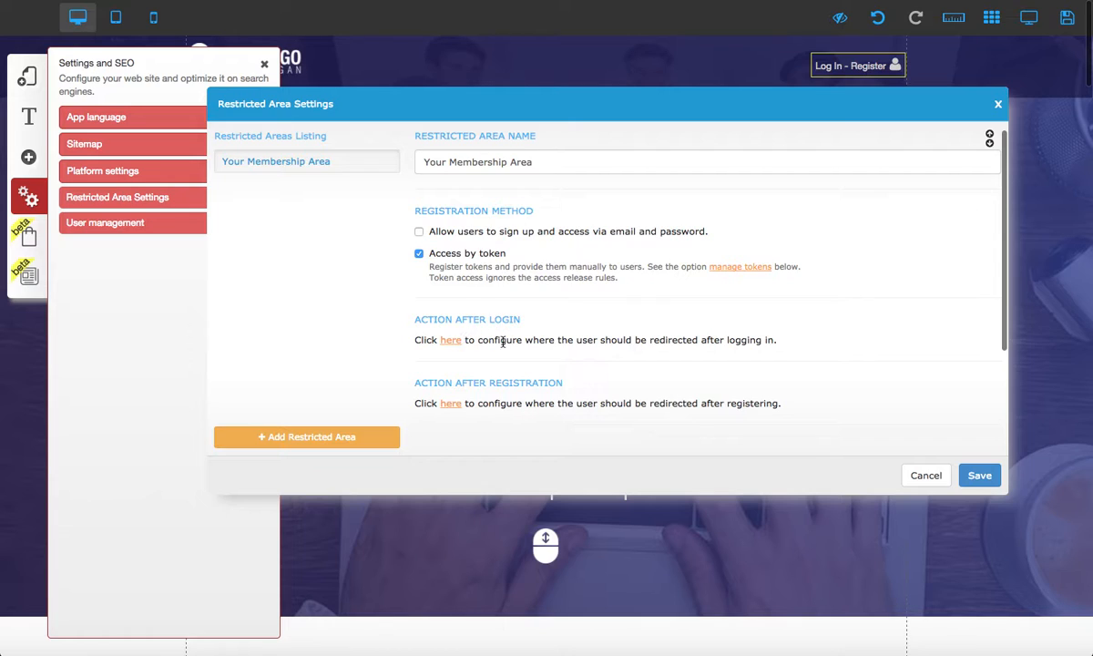
pyautogui.click(450, 341)
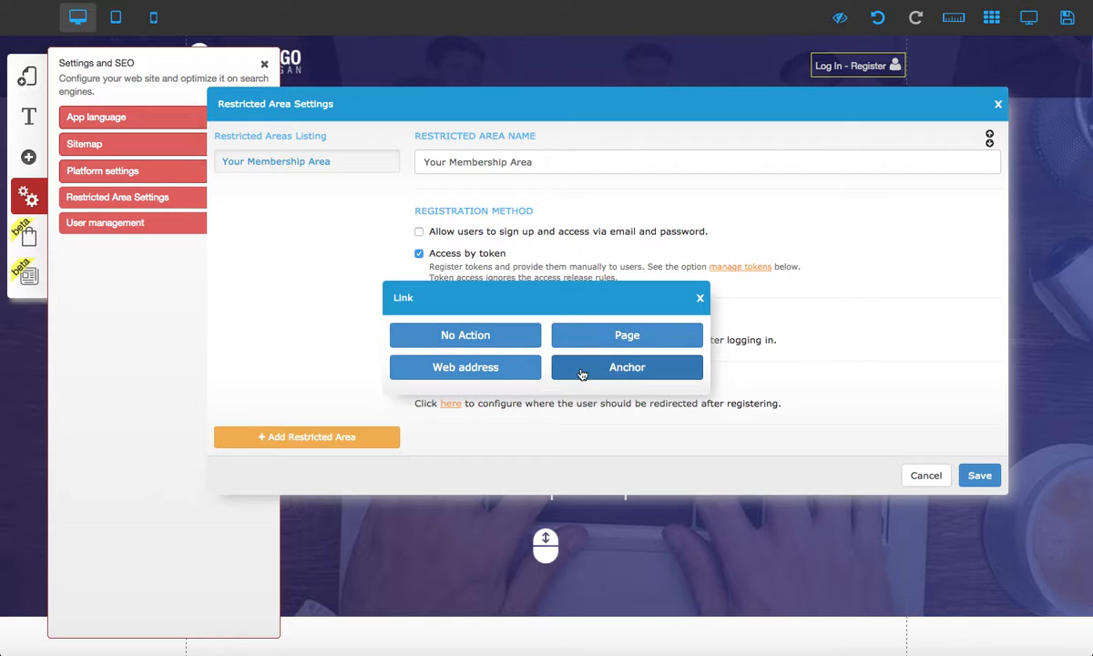
pyautogui.click(700, 297)
# Allow users to sign up via email and password as well, and set the access granting to Manual/Payment.
pyautogui.click(419, 231)
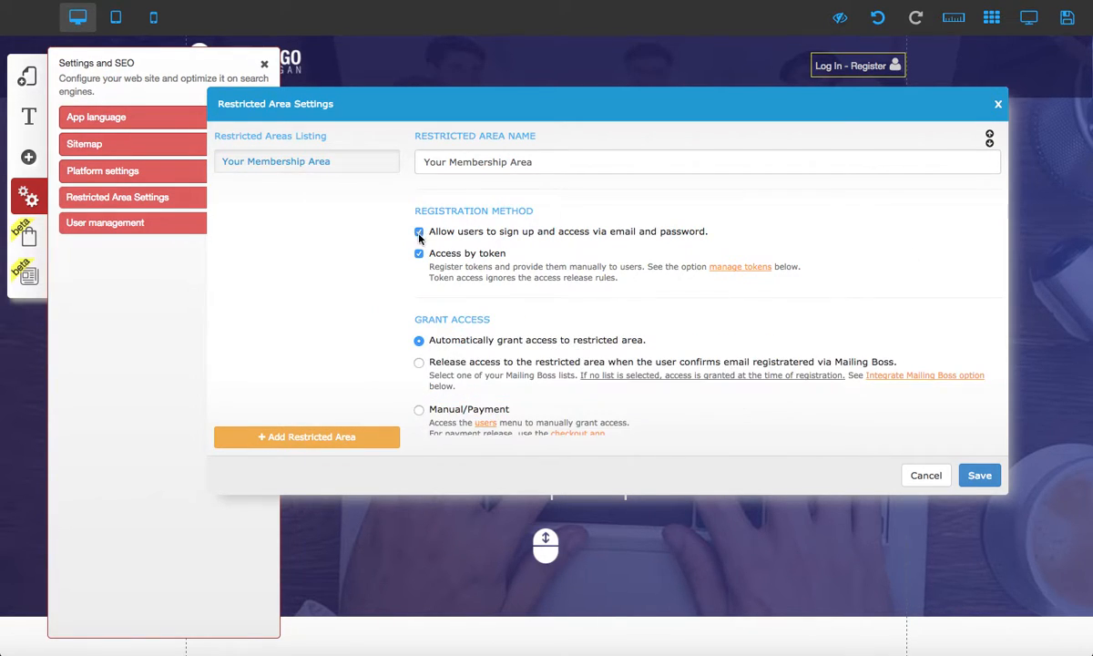
pyautogui.scroll(-3, 412, 228)
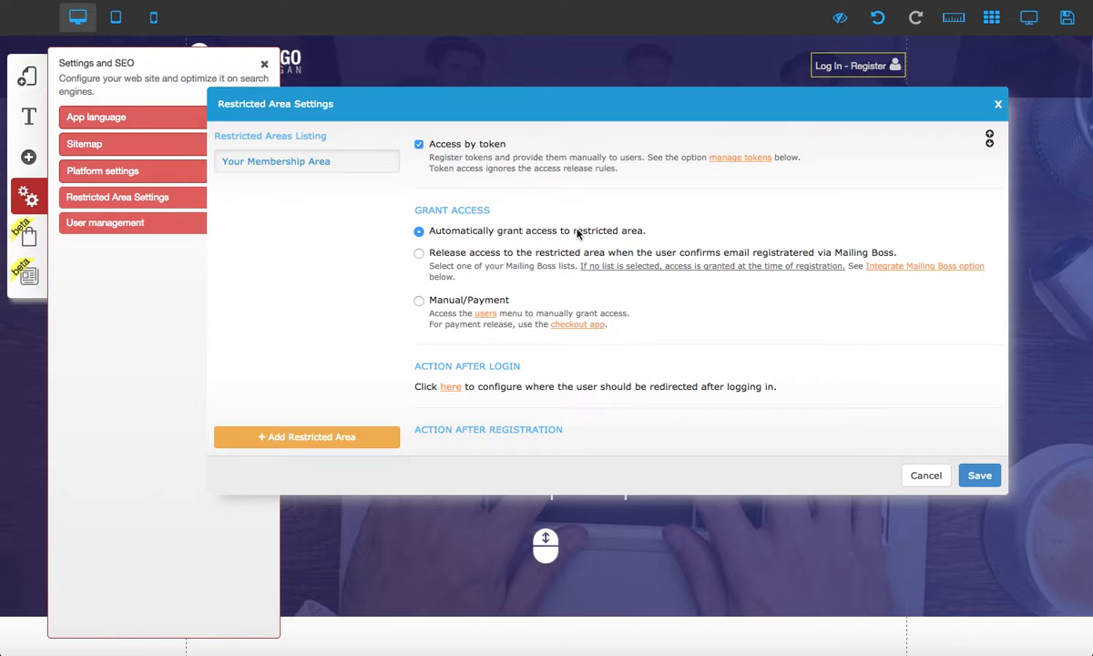
pyautogui.click(419, 254)
pyautogui.click(418, 300)
# Review the grant access and redirect settings, and open the action-after-login link choices without changing them.
pyautogui.scroll(-3, 480, 367)
pyautogui.scroll(-3, 510, 506)
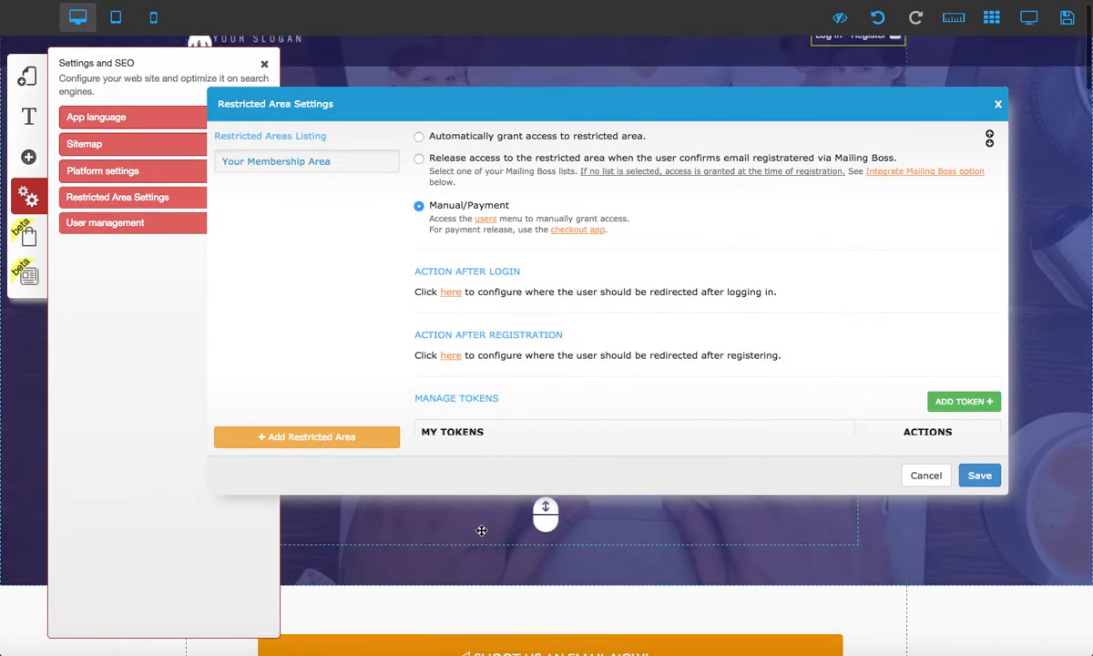
pyautogui.scroll(2, 481, 528)
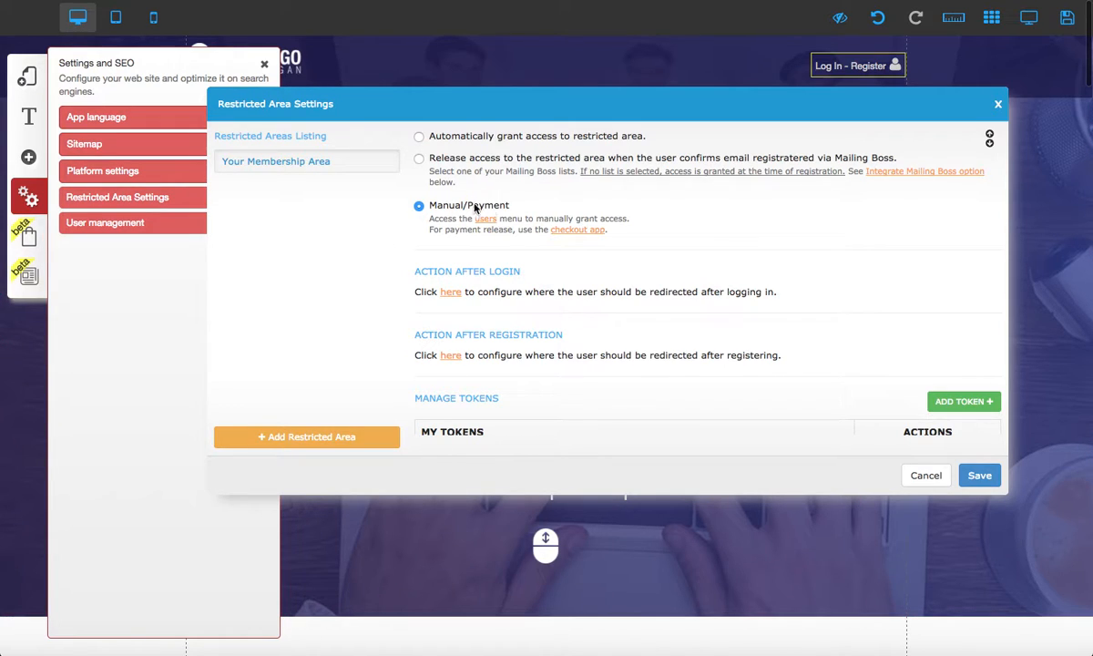
pyautogui.scroll(2, 494, 216)
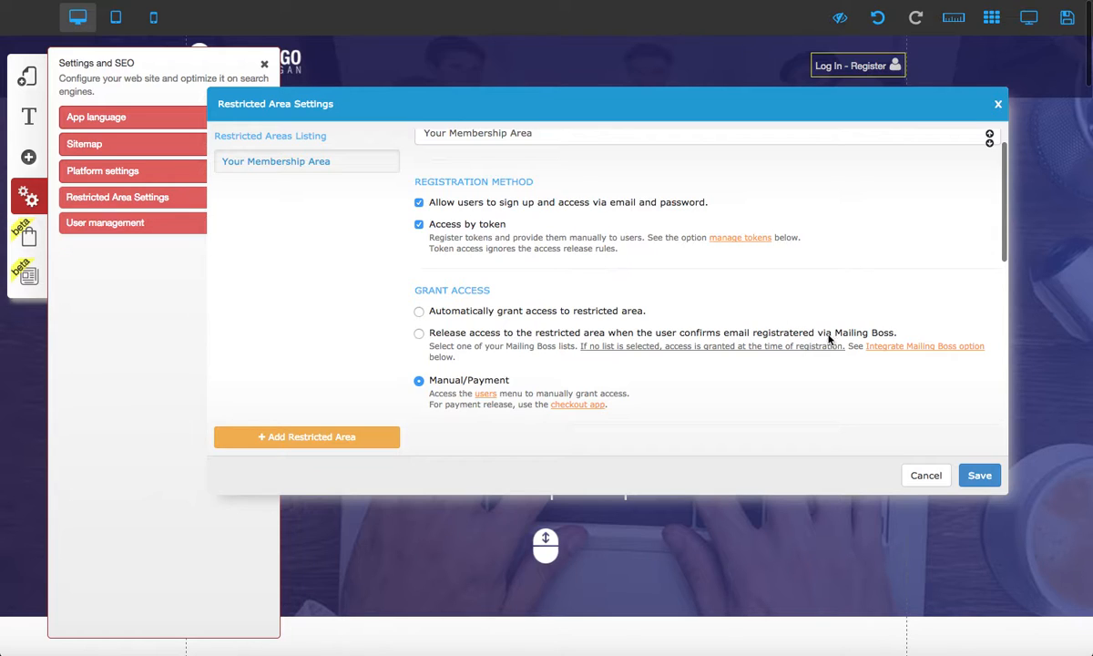
pyautogui.scroll(-4, 587, 358)
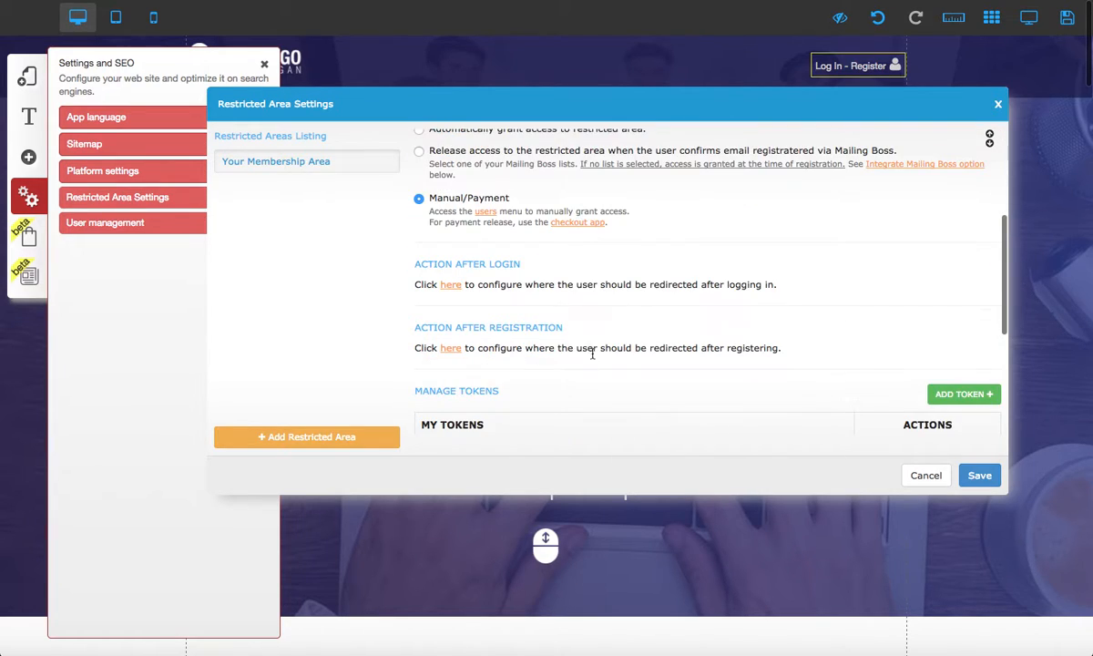
pyautogui.click(451, 288)
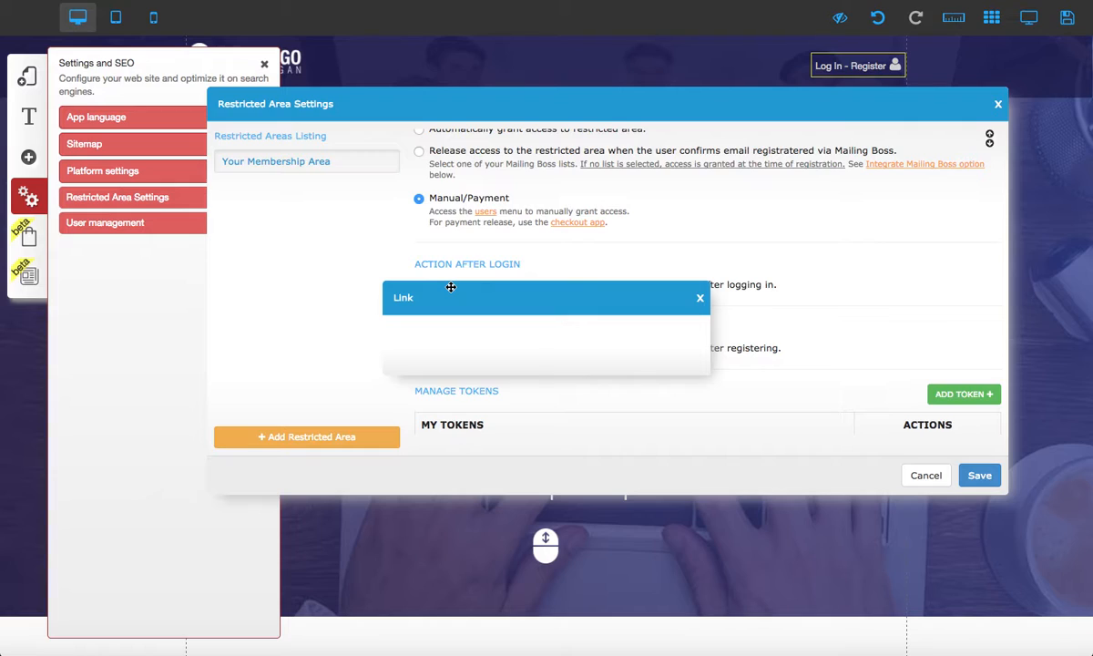
pyautogui.click(701, 299)
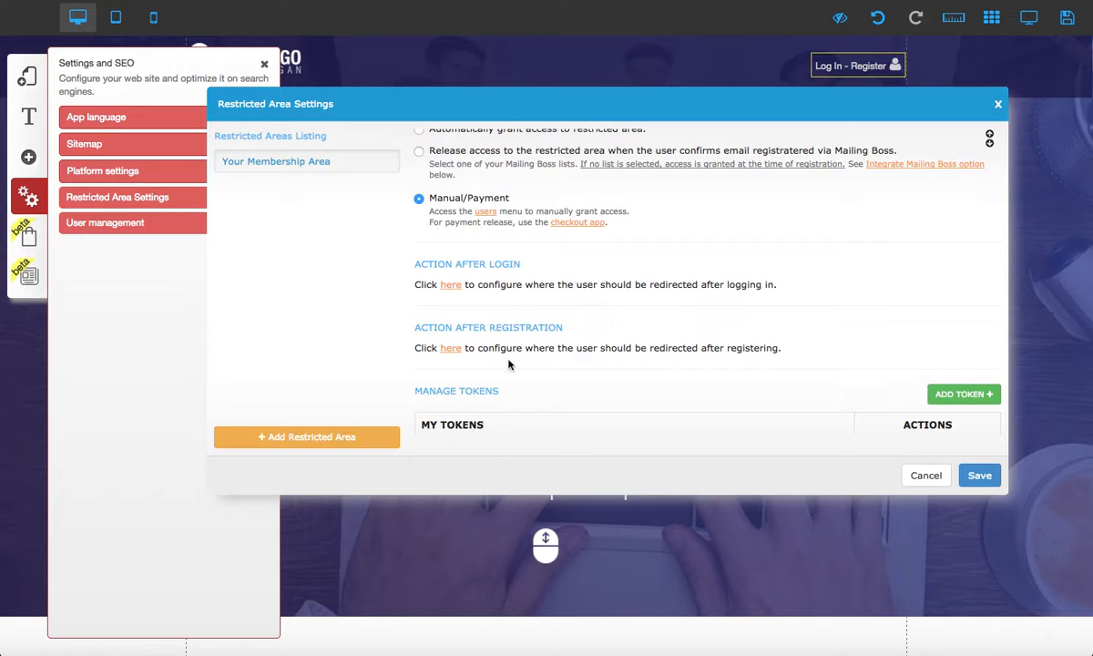
# Generate three access tokens for the restricted area in the token management section.
pyautogui.scroll(-2, 511, 363)
pyautogui.scroll(-2, 829, 321)
pyautogui.scroll(-2, 827, 320)
pyautogui.scroll(3, 827, 320)
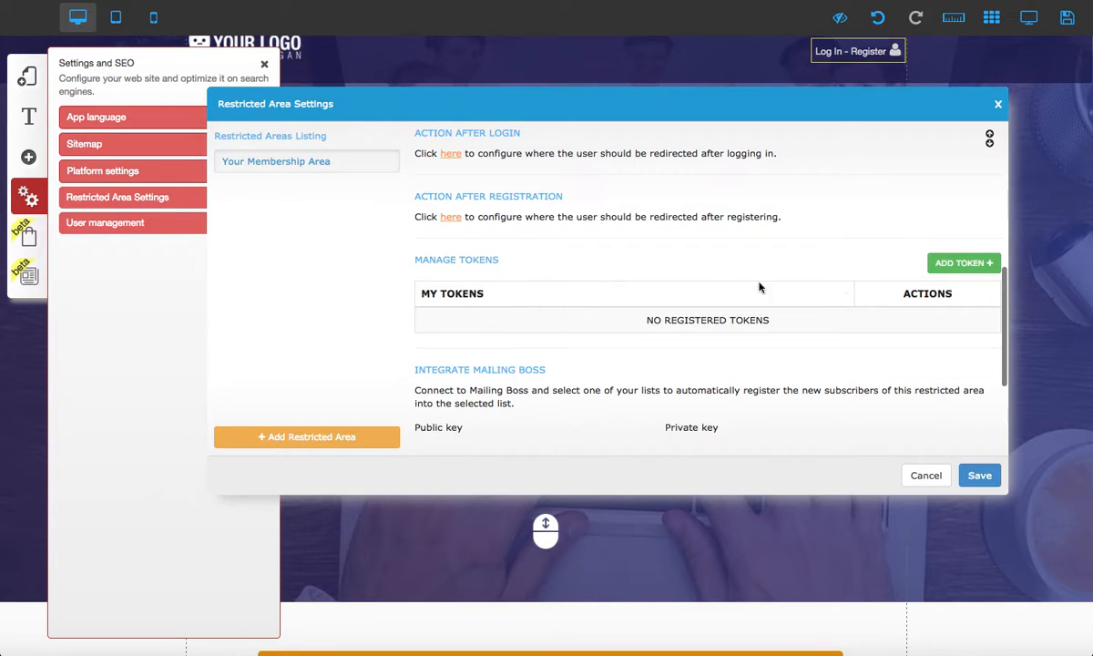
pyautogui.click(966, 264)
pyautogui.click(966, 265)
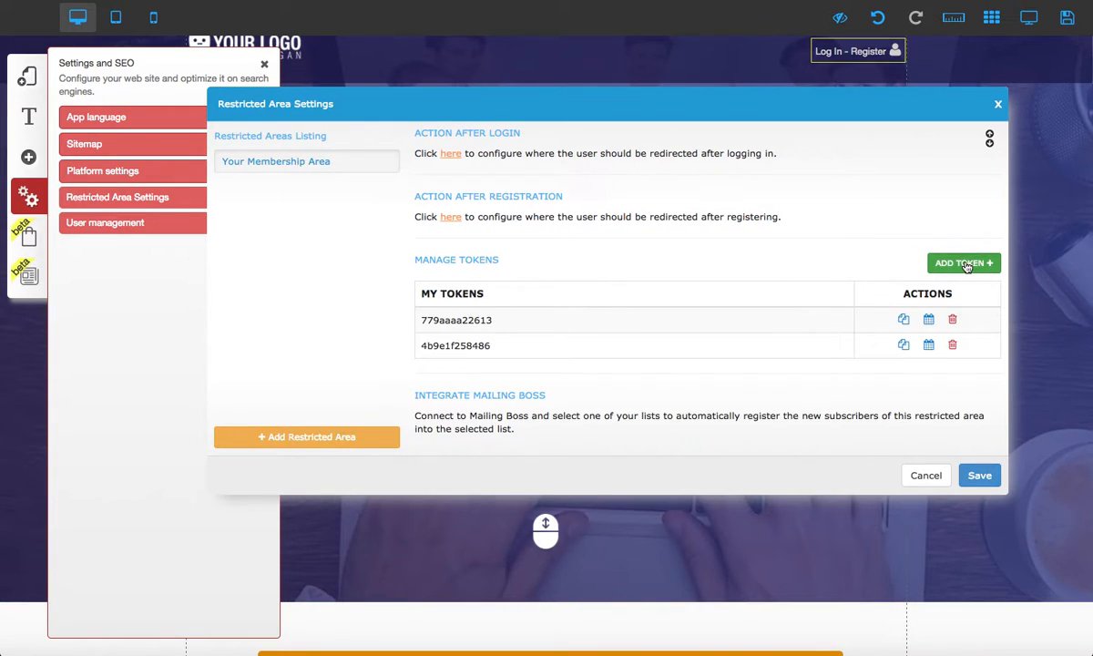
pyautogui.click(965, 264)
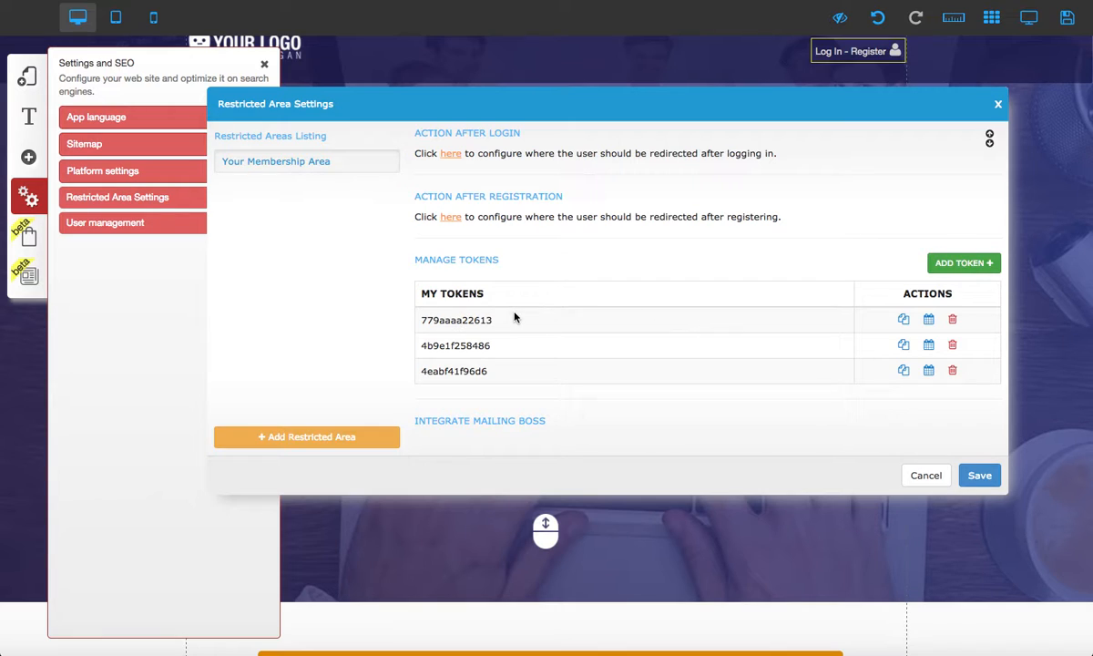
pyautogui.scroll(5, 515, 316)
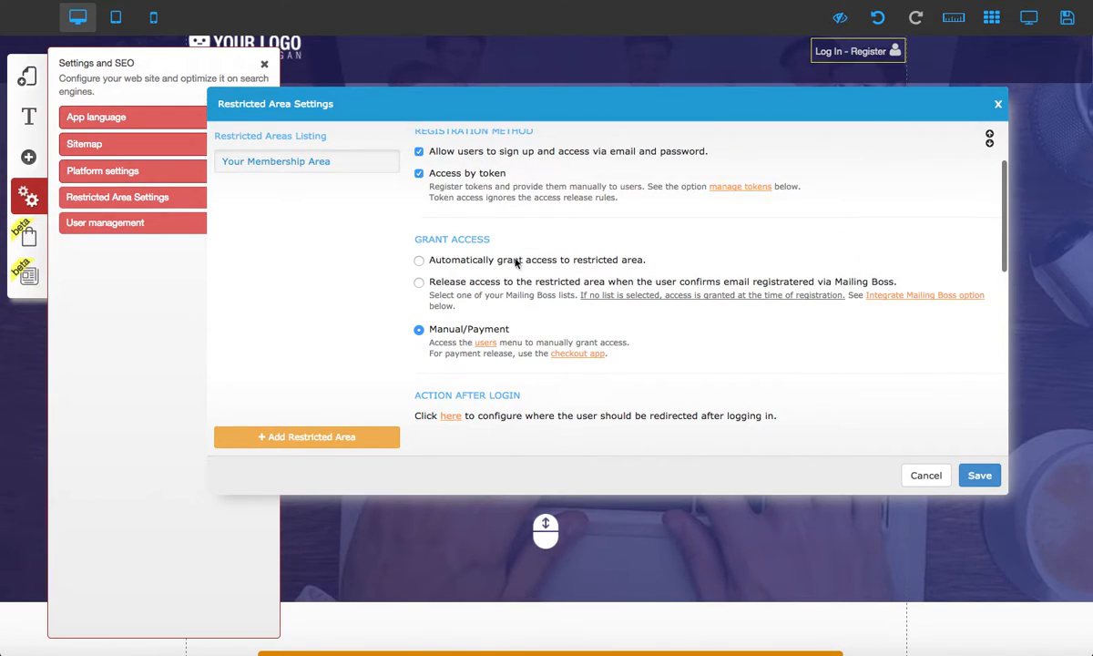
# Open the first access token's time zone and expiration date settings, and close them without changing anything.
pyautogui.scroll(-5, 483, 228)
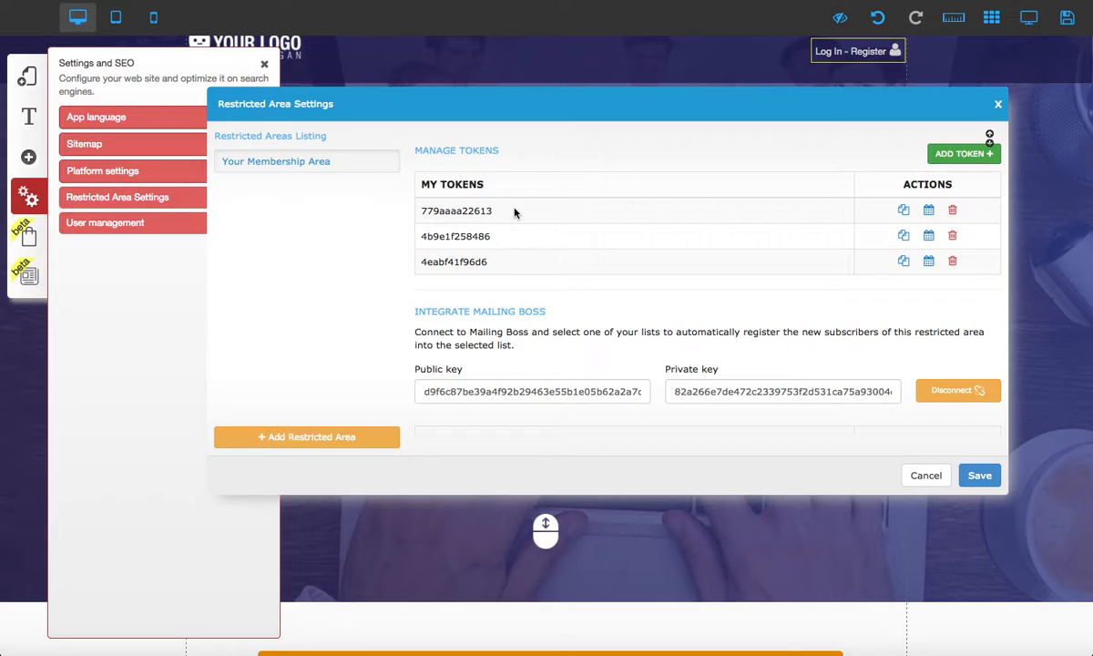
pyautogui.click(929, 211)
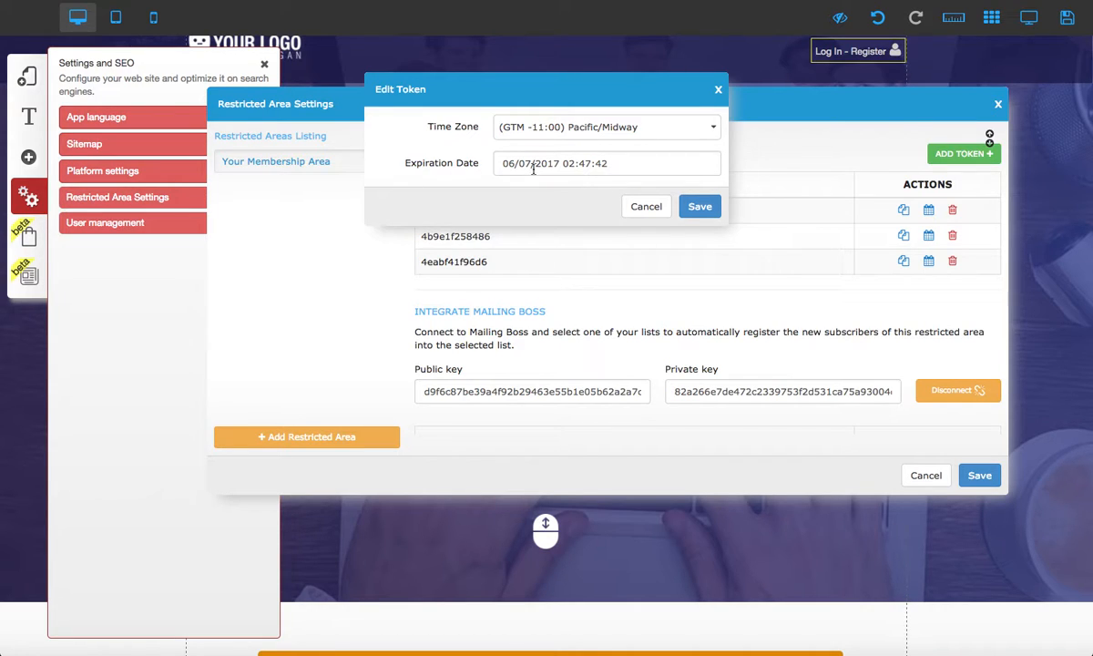
pyautogui.click(718, 89)
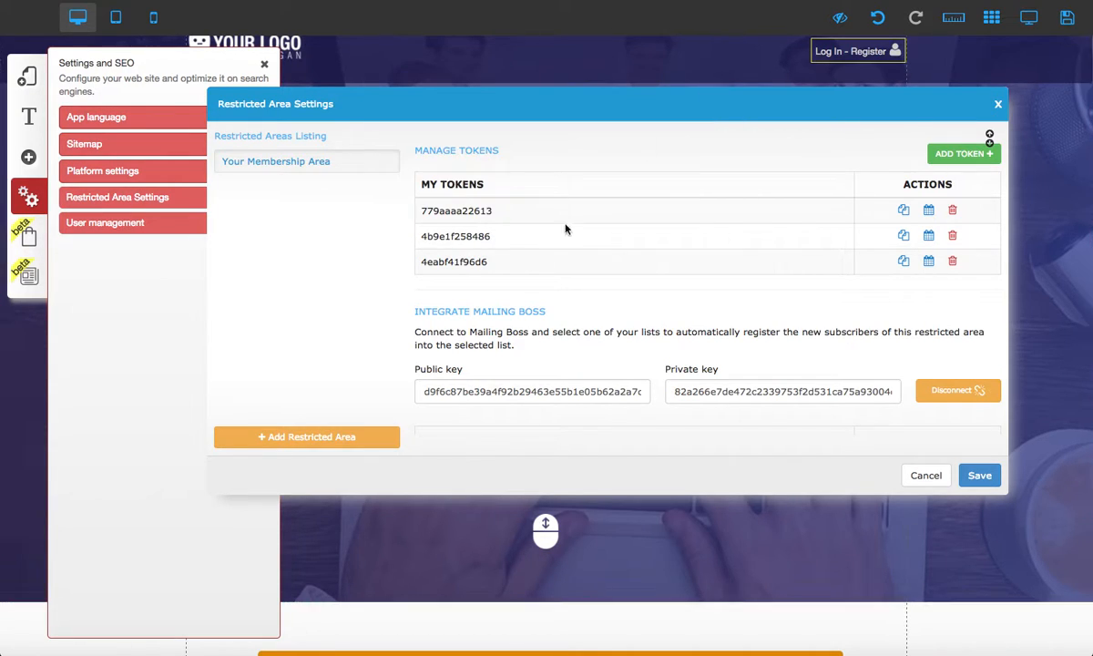
# Disconnect the Mailing Boss integration of the restricted area and reconnect it with the same public and private keys.
pyautogui.scroll(-2, 563, 334)
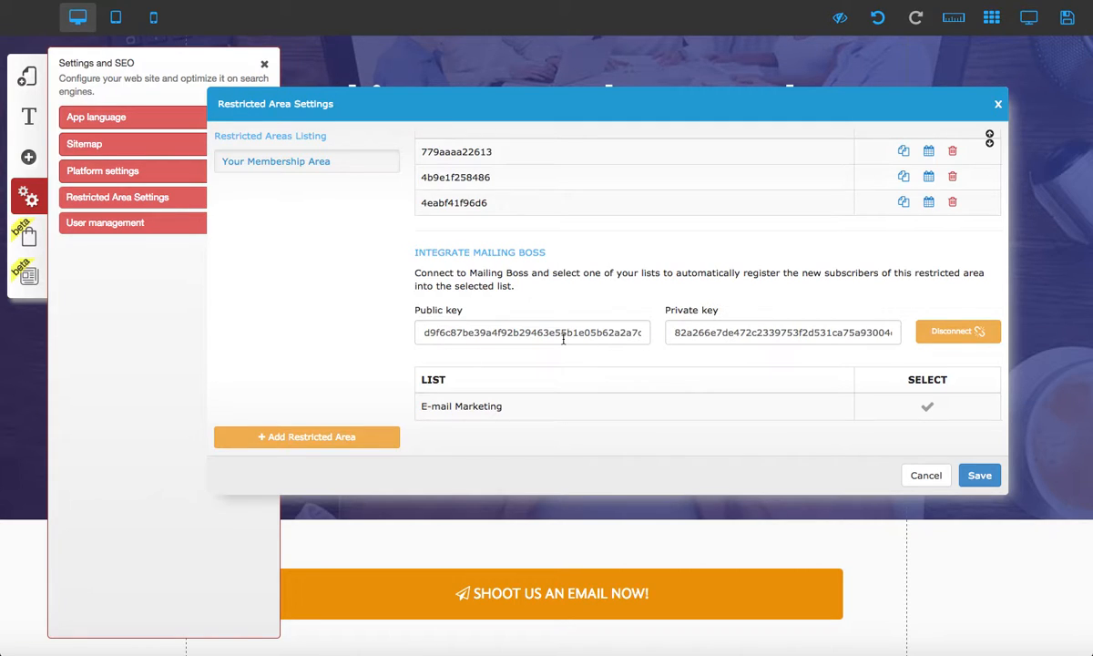
pyautogui.click(968, 335)
pyautogui.click(640, 373)
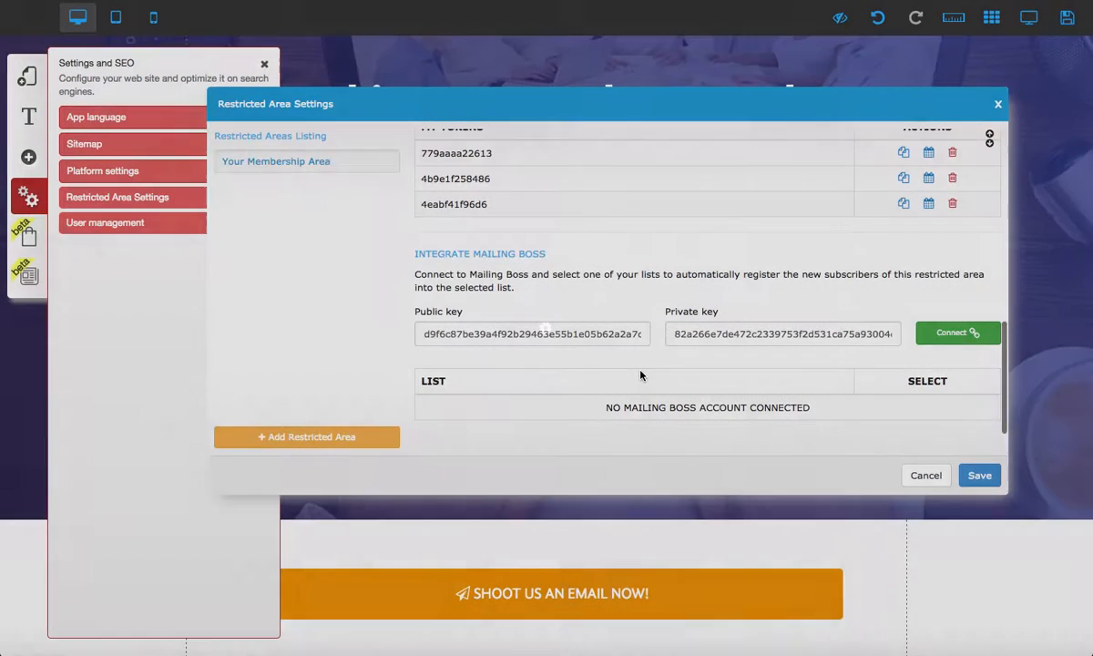
pyautogui.click(957, 335)
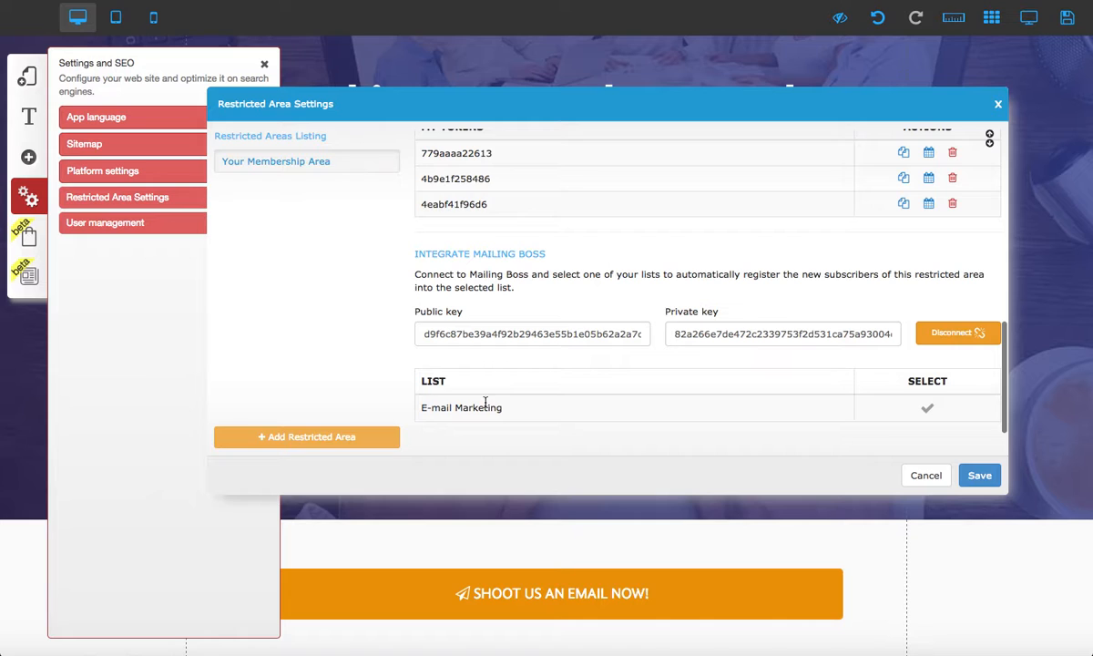
# Turn off access by token, keeping email and password sign-up, and save the restricted area settings.
pyautogui.scroll(10, 485, 406)
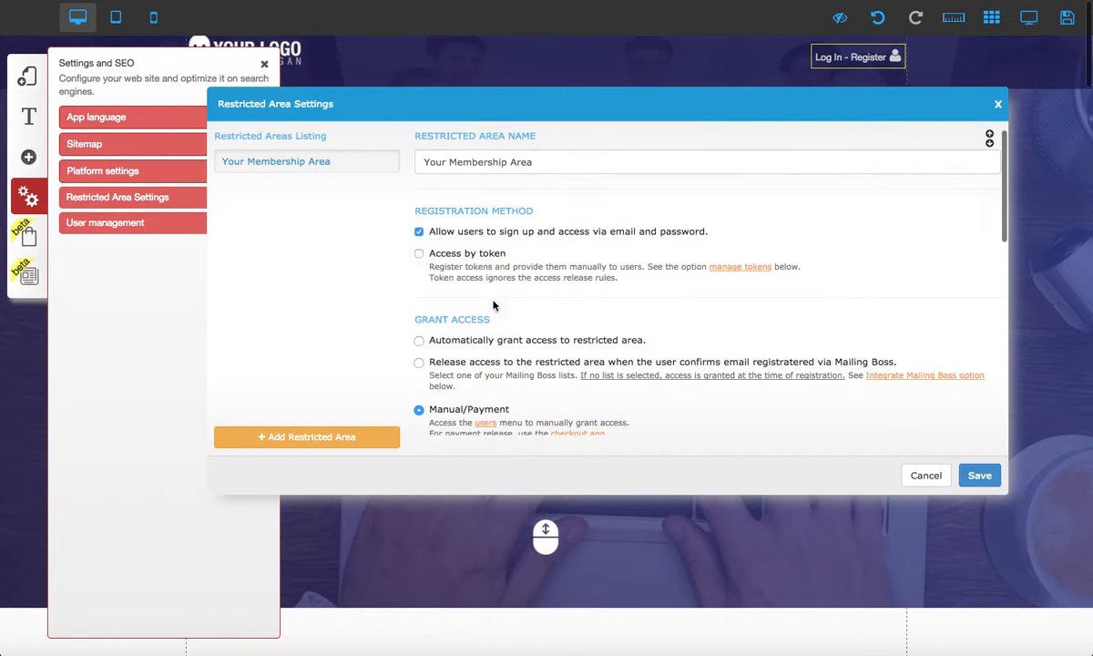
pyautogui.scroll(-4, 512, 348)
pyautogui.scroll(-5, 512, 348)
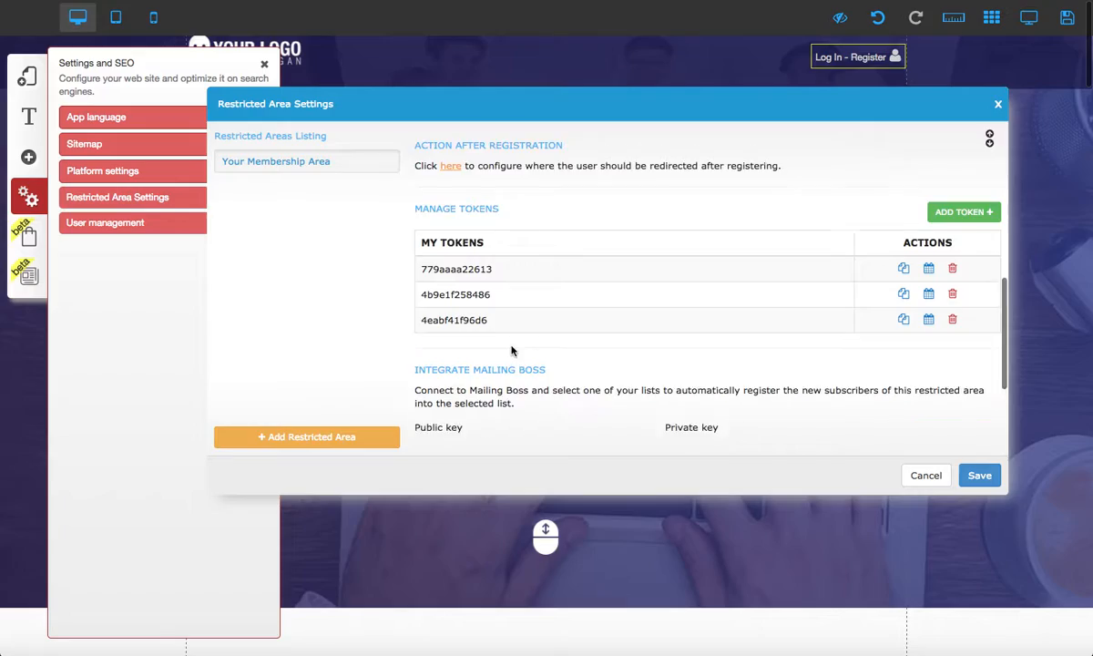
pyautogui.click(978, 482)
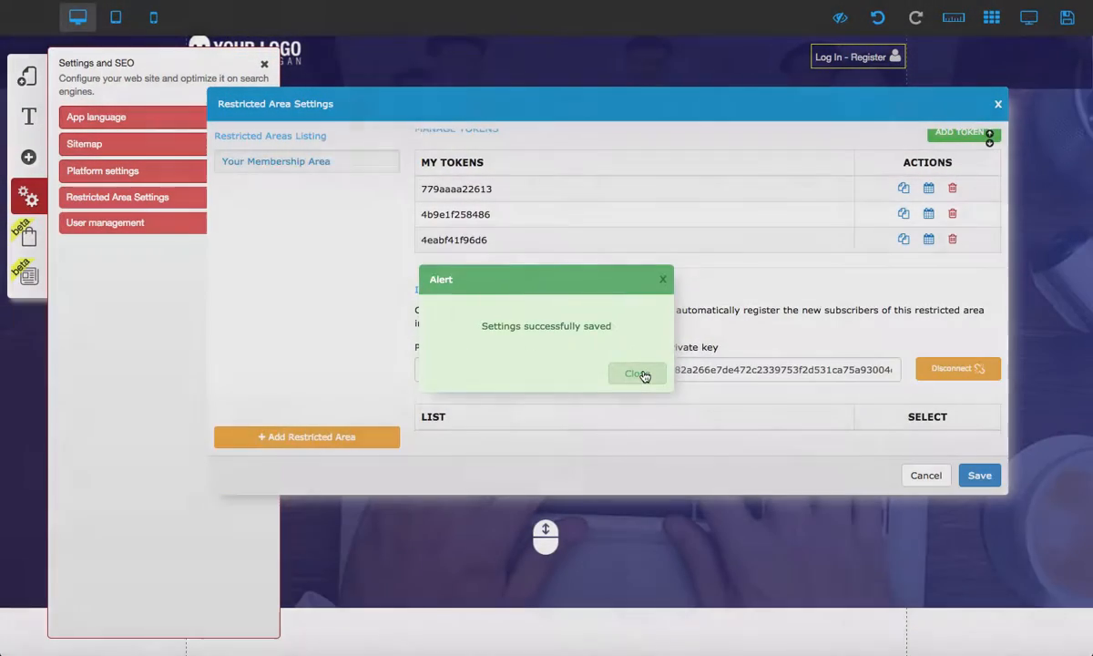
pyautogui.click(640, 371)
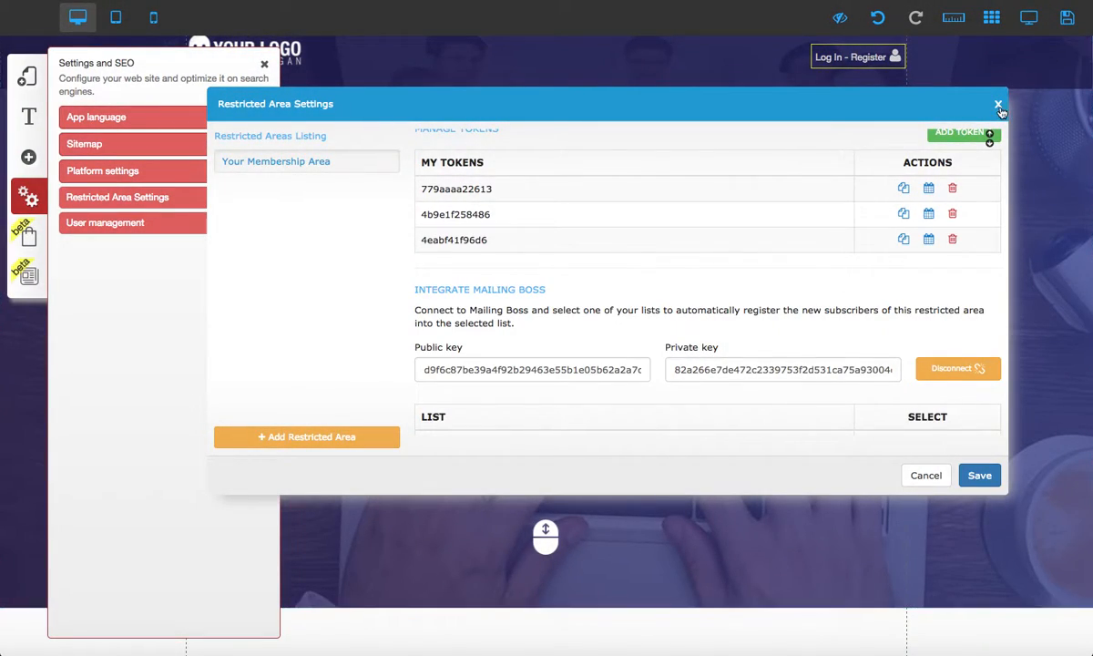
# Close the restricted area settings and the site settings to return to the page design.
pyautogui.click(998, 103)
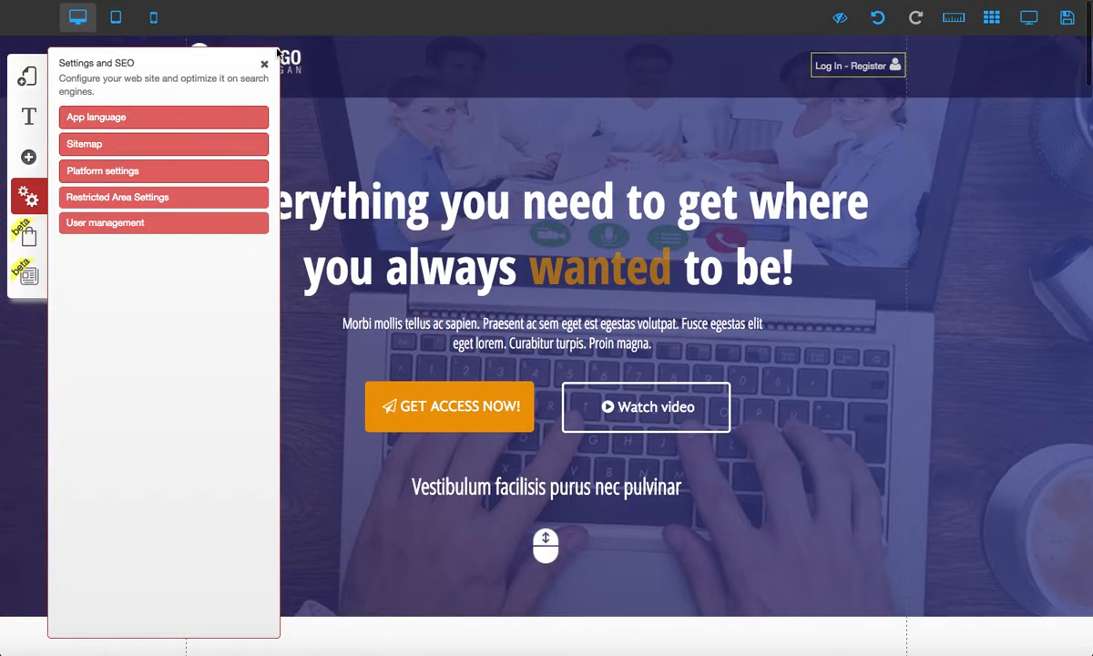
pyautogui.click(264, 65)
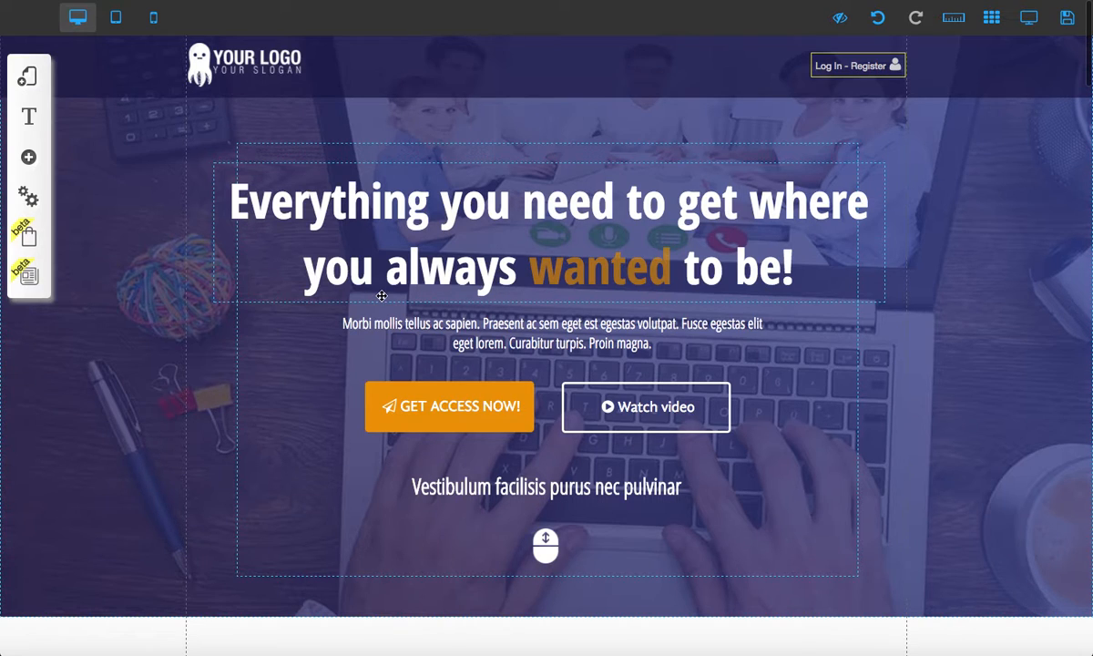
pyautogui.scroll(-2, 358, 277)
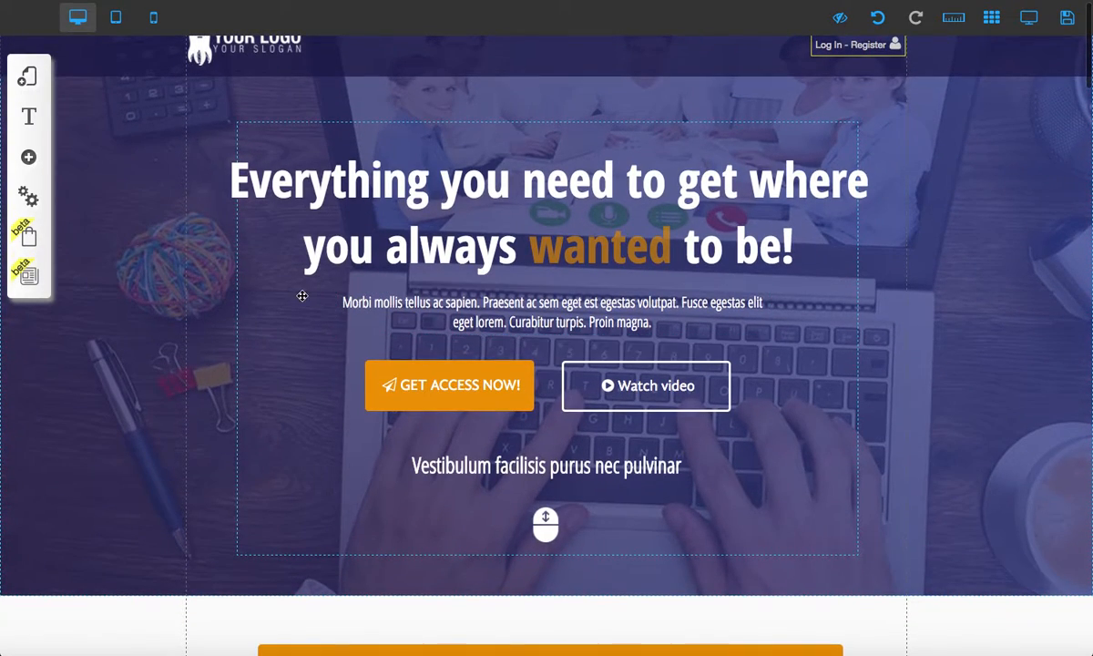